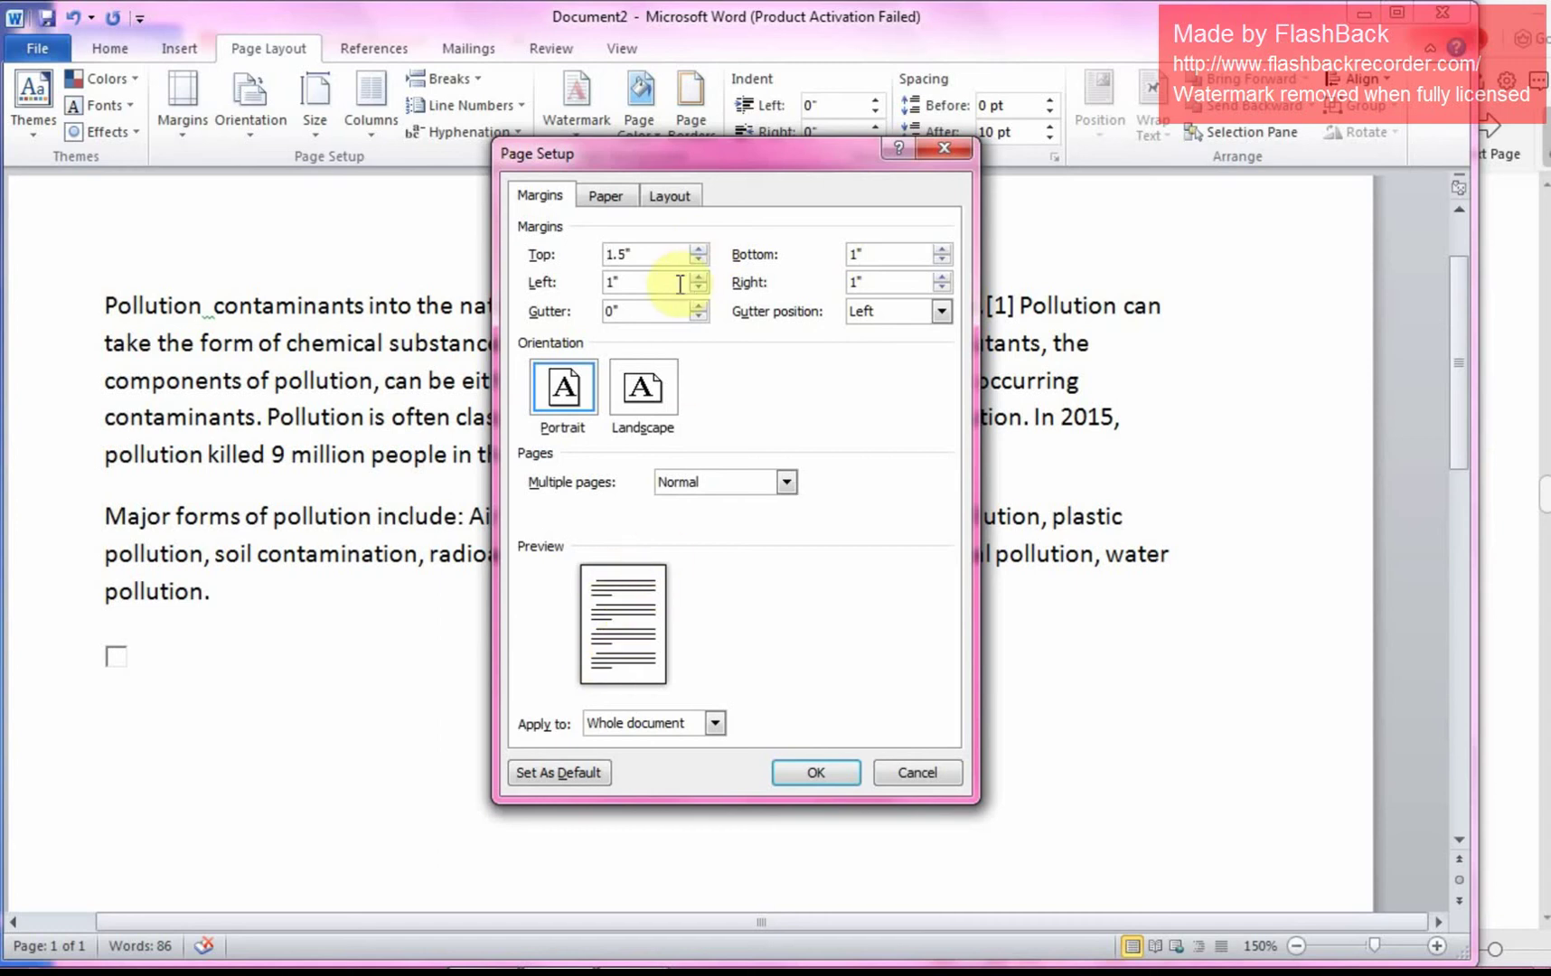
- Set the document's top margin to 4.5"
click(698, 248)
click(698, 248)
click(697, 248)
triple_click(698, 248)
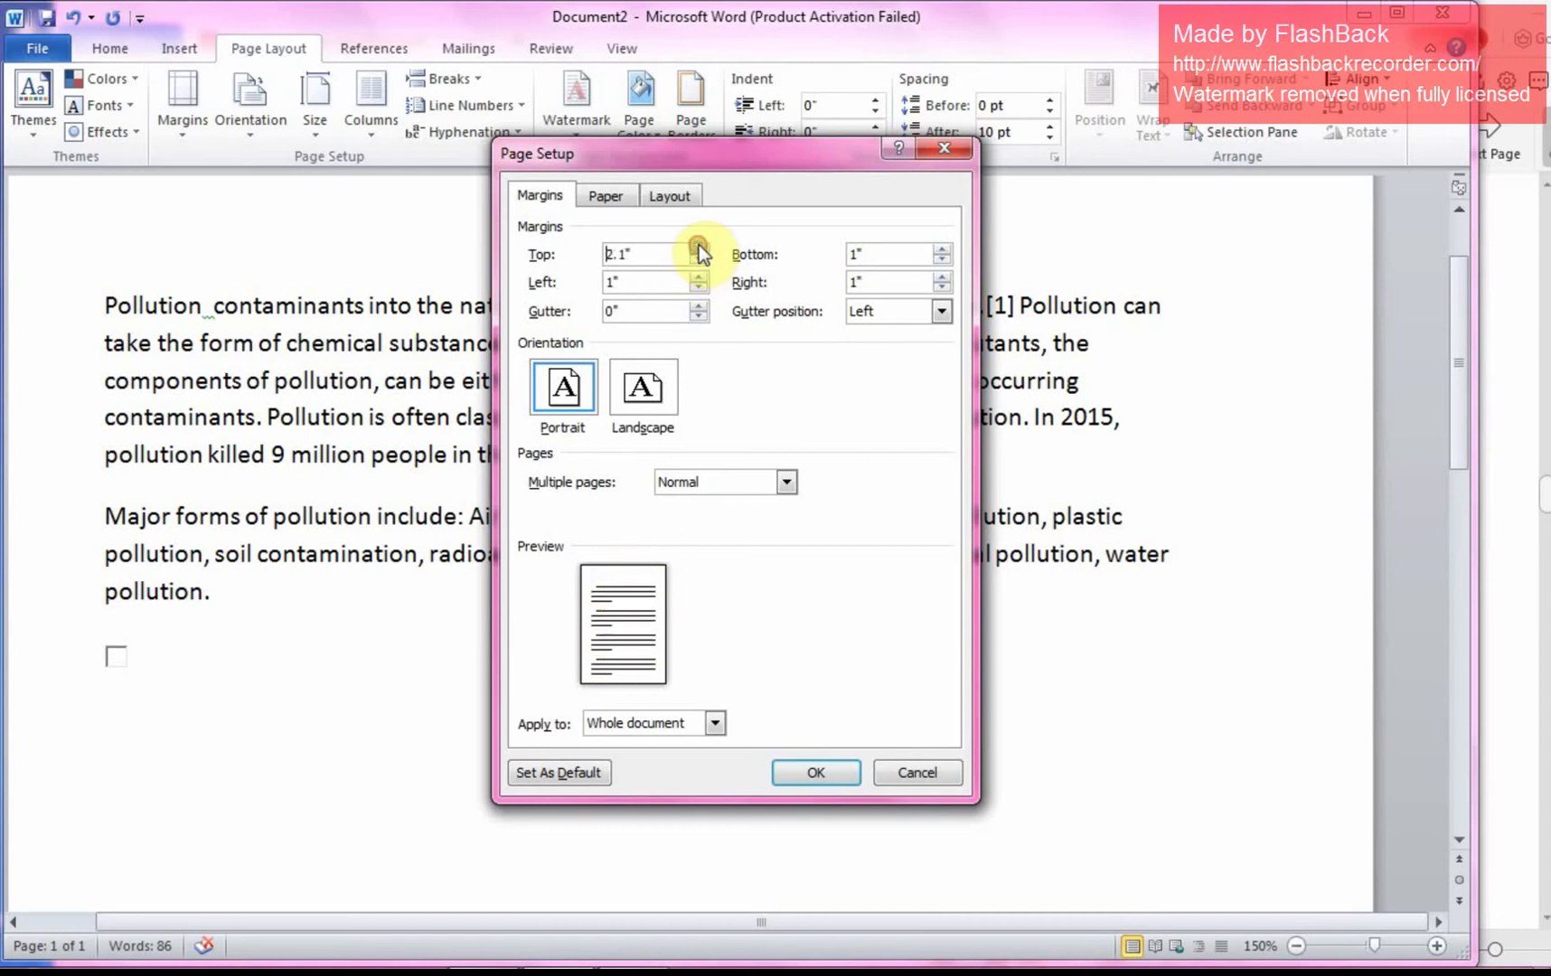
triple_click(698, 248)
double_click(698, 248)
click(697, 248)
click(697, 248)
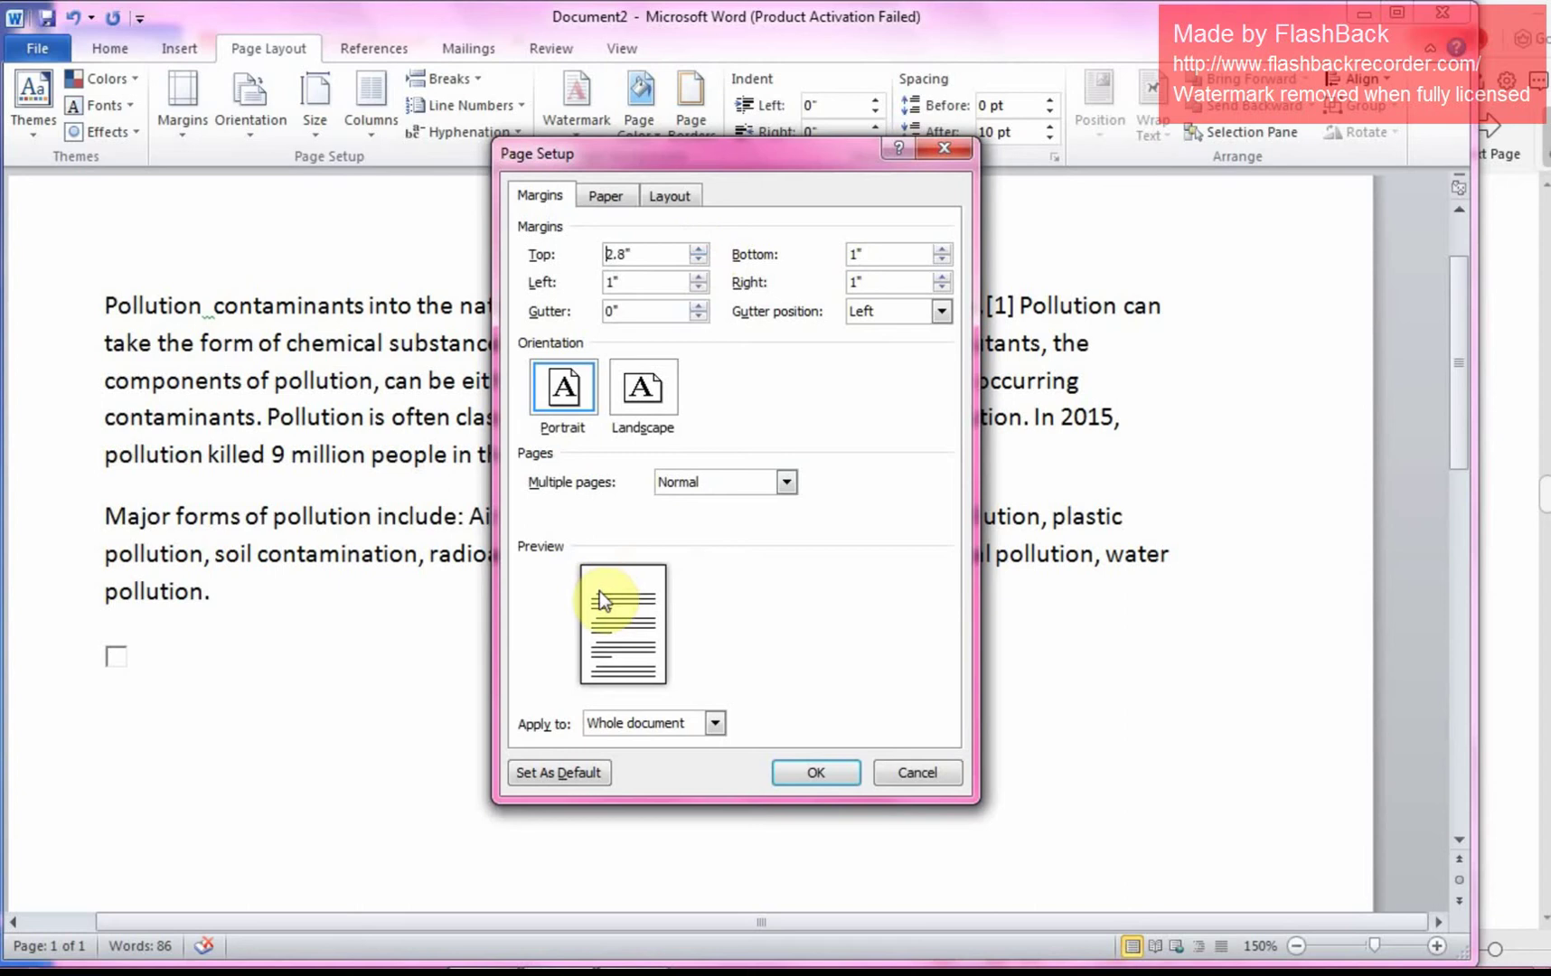
double_click(699, 249)
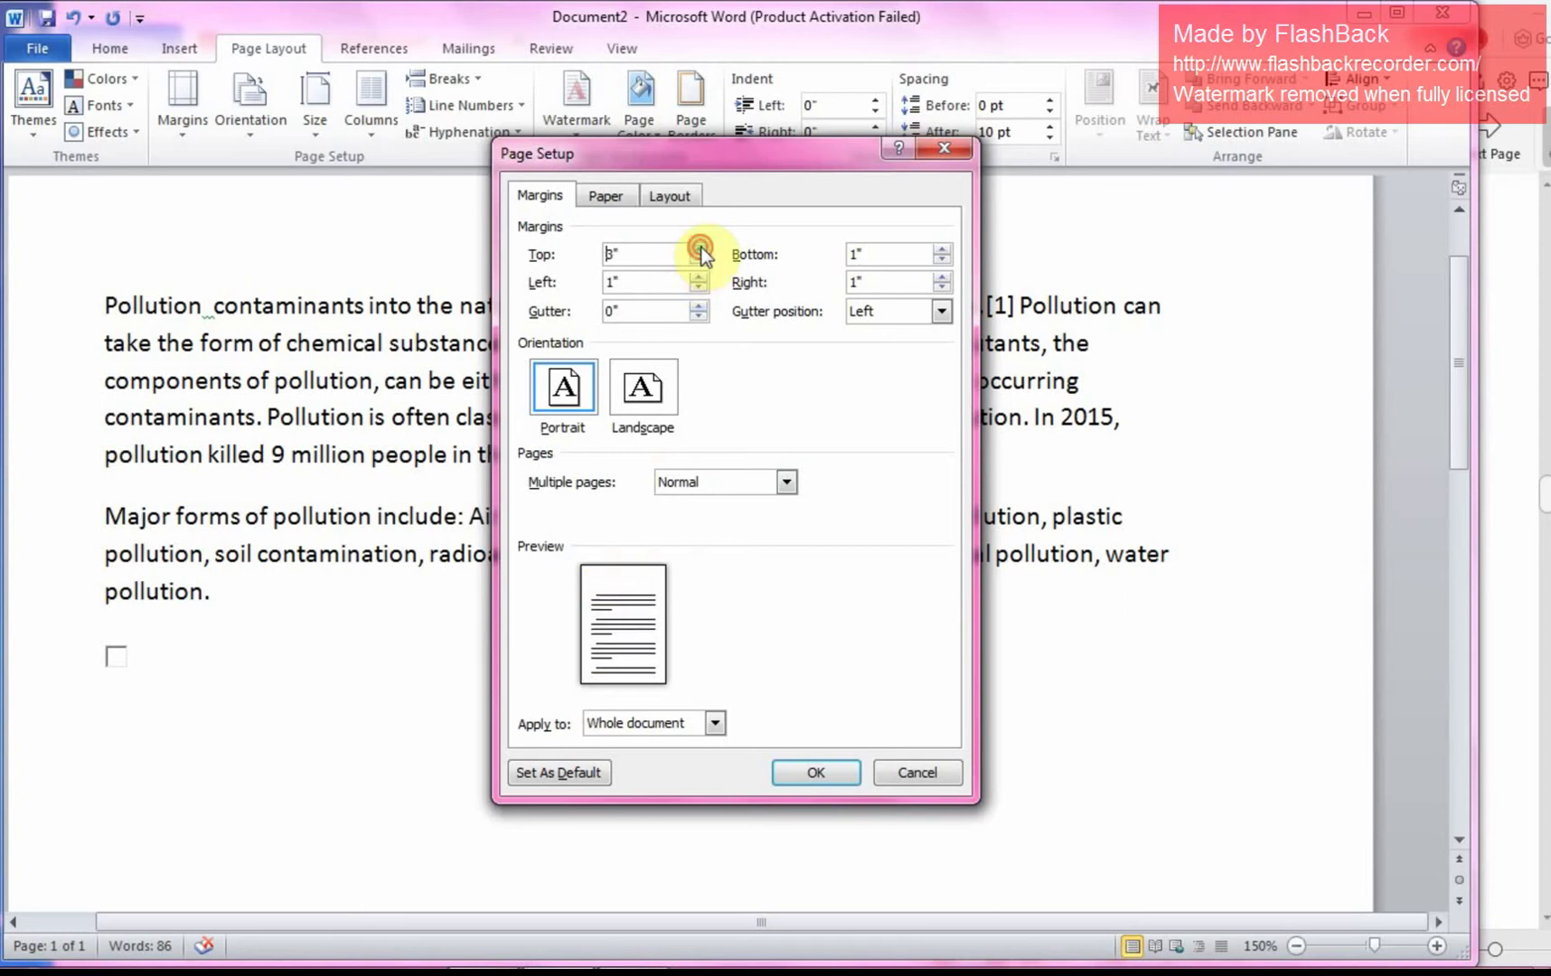
double_click(698, 249)
triple_click(699, 249)
double_click(699, 249)
triple_click(698, 248)
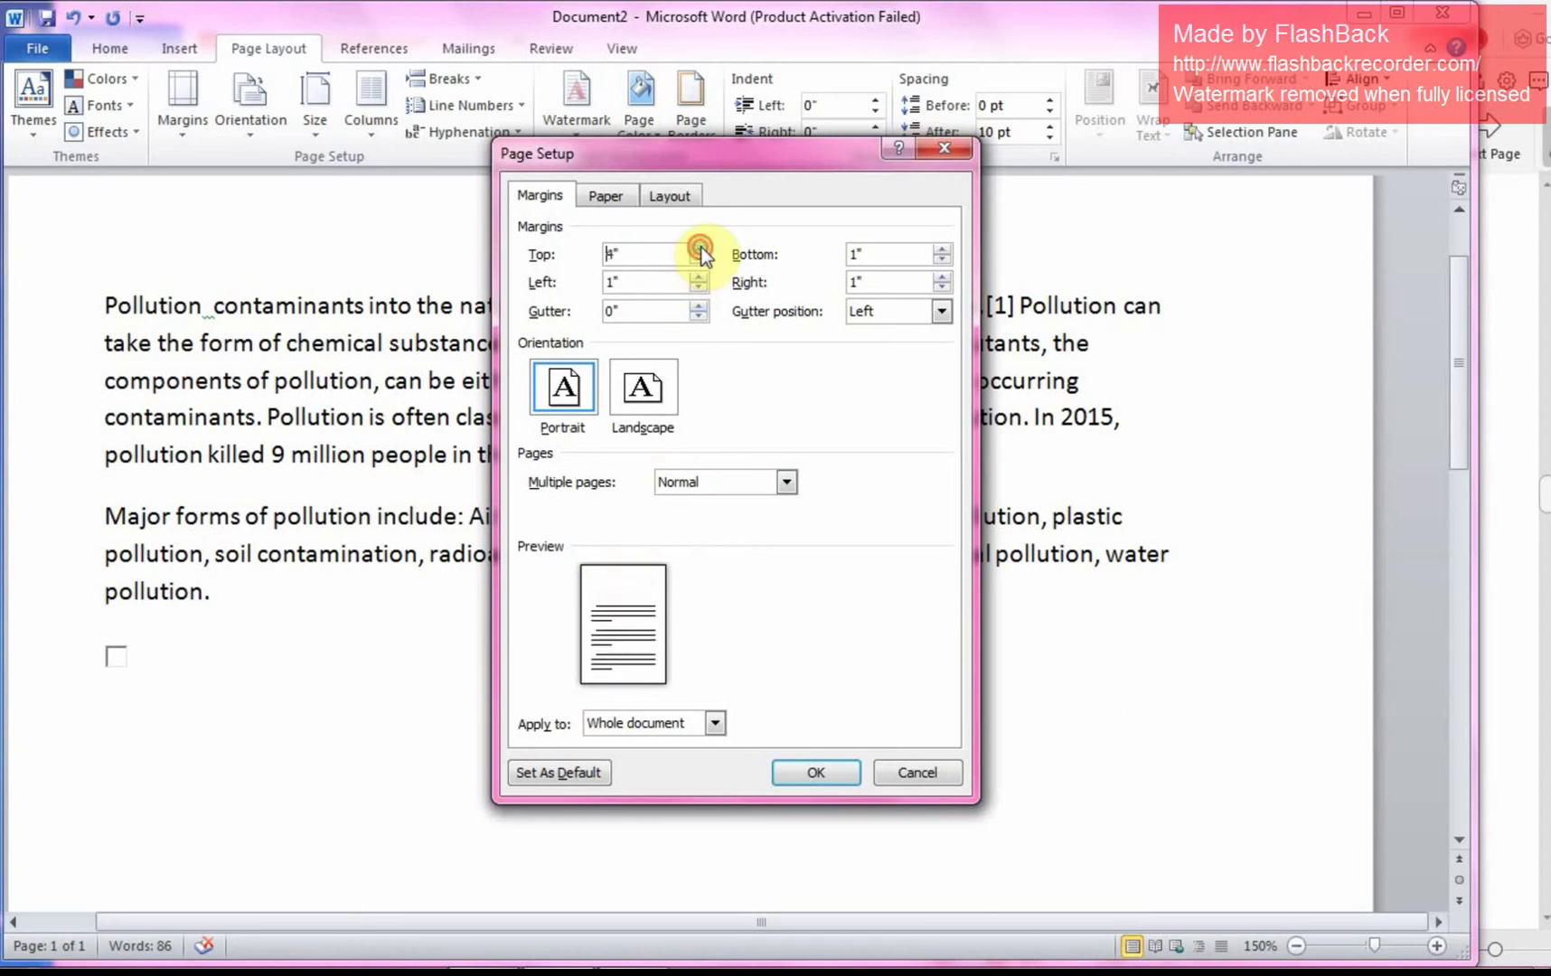
double_click(699, 249)
triple_click(699, 249)
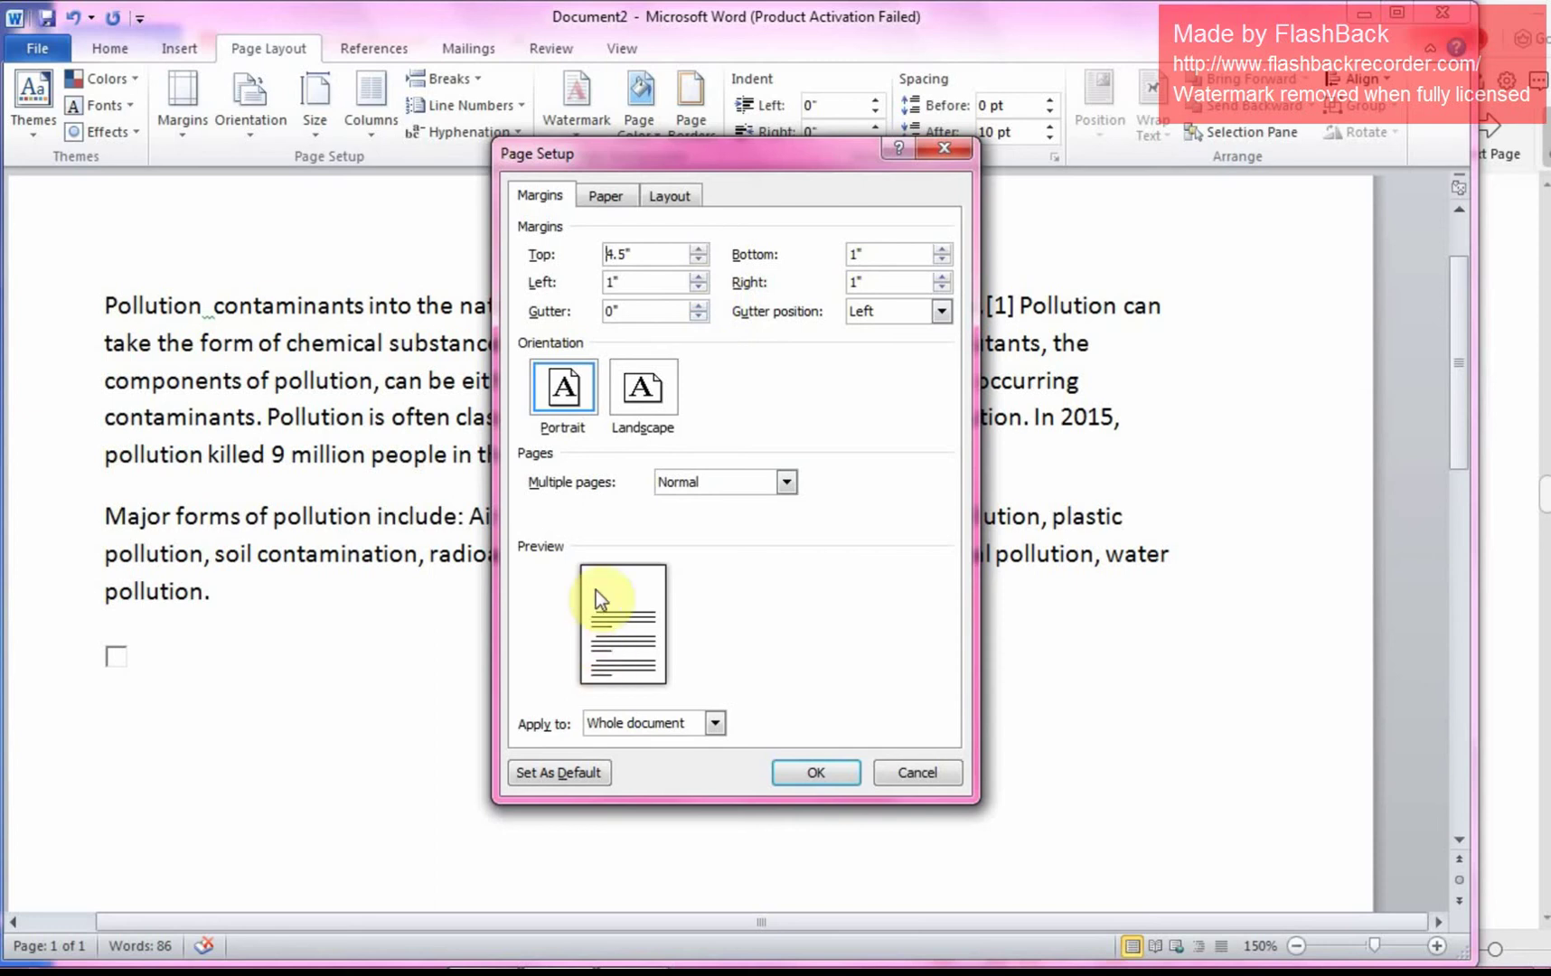
- Set the left margin to 2.7" and apply the custom margins to the whole document
click(695, 275)
click(695, 276)
click(695, 276)
click(699, 275)
click(700, 276)
click(700, 276)
click(700, 276)
click(699, 276)
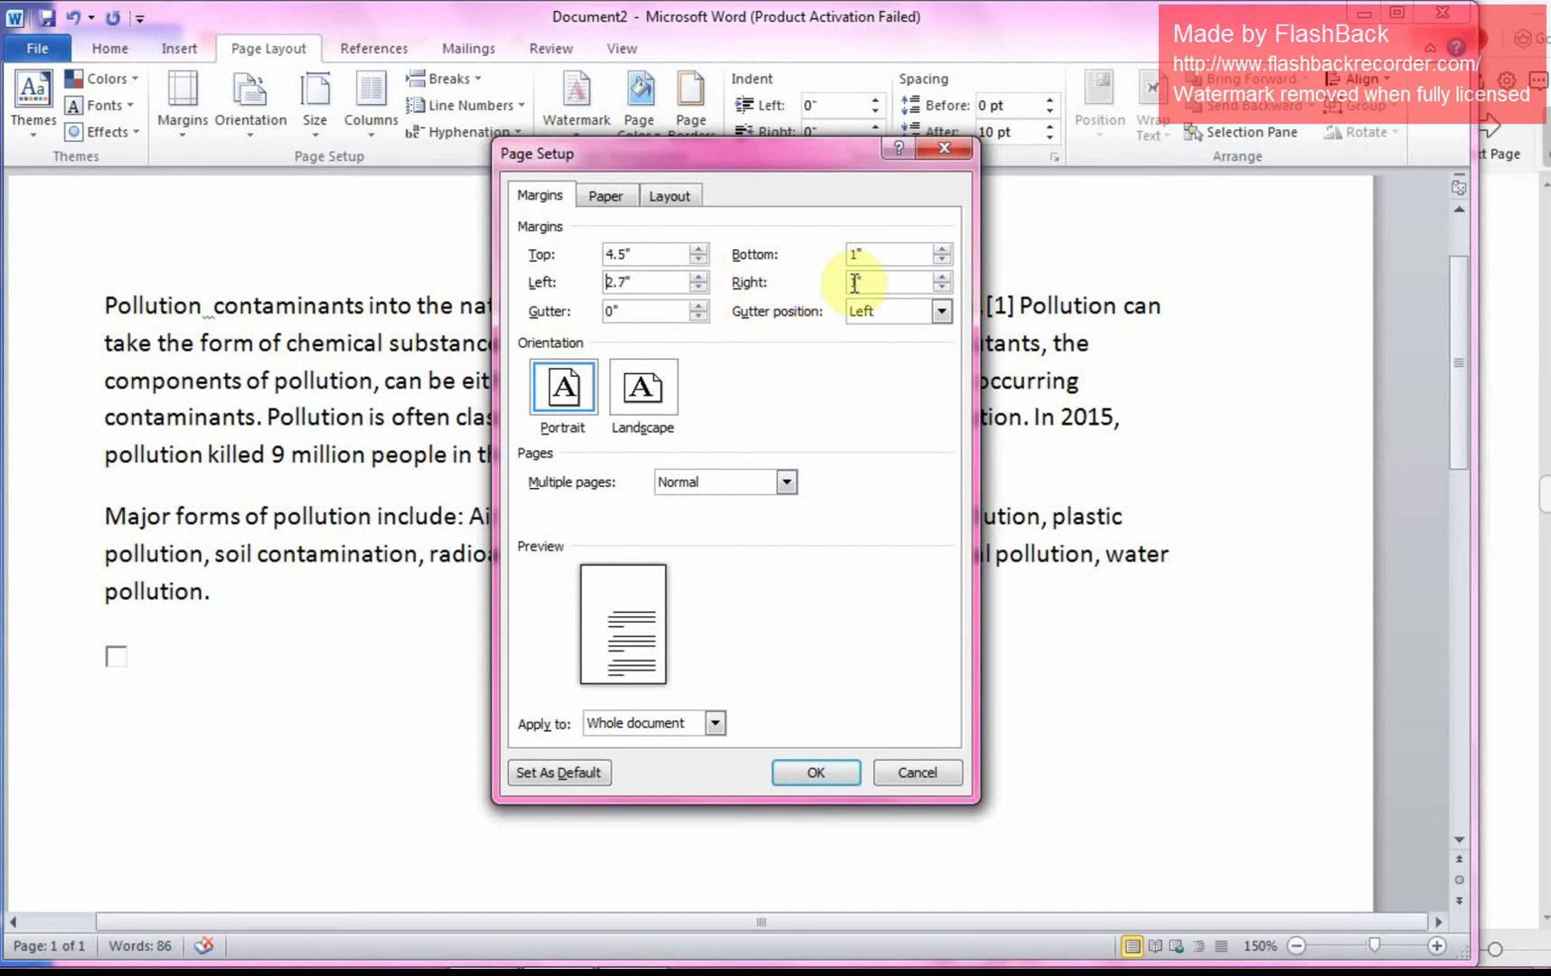
click(817, 771)
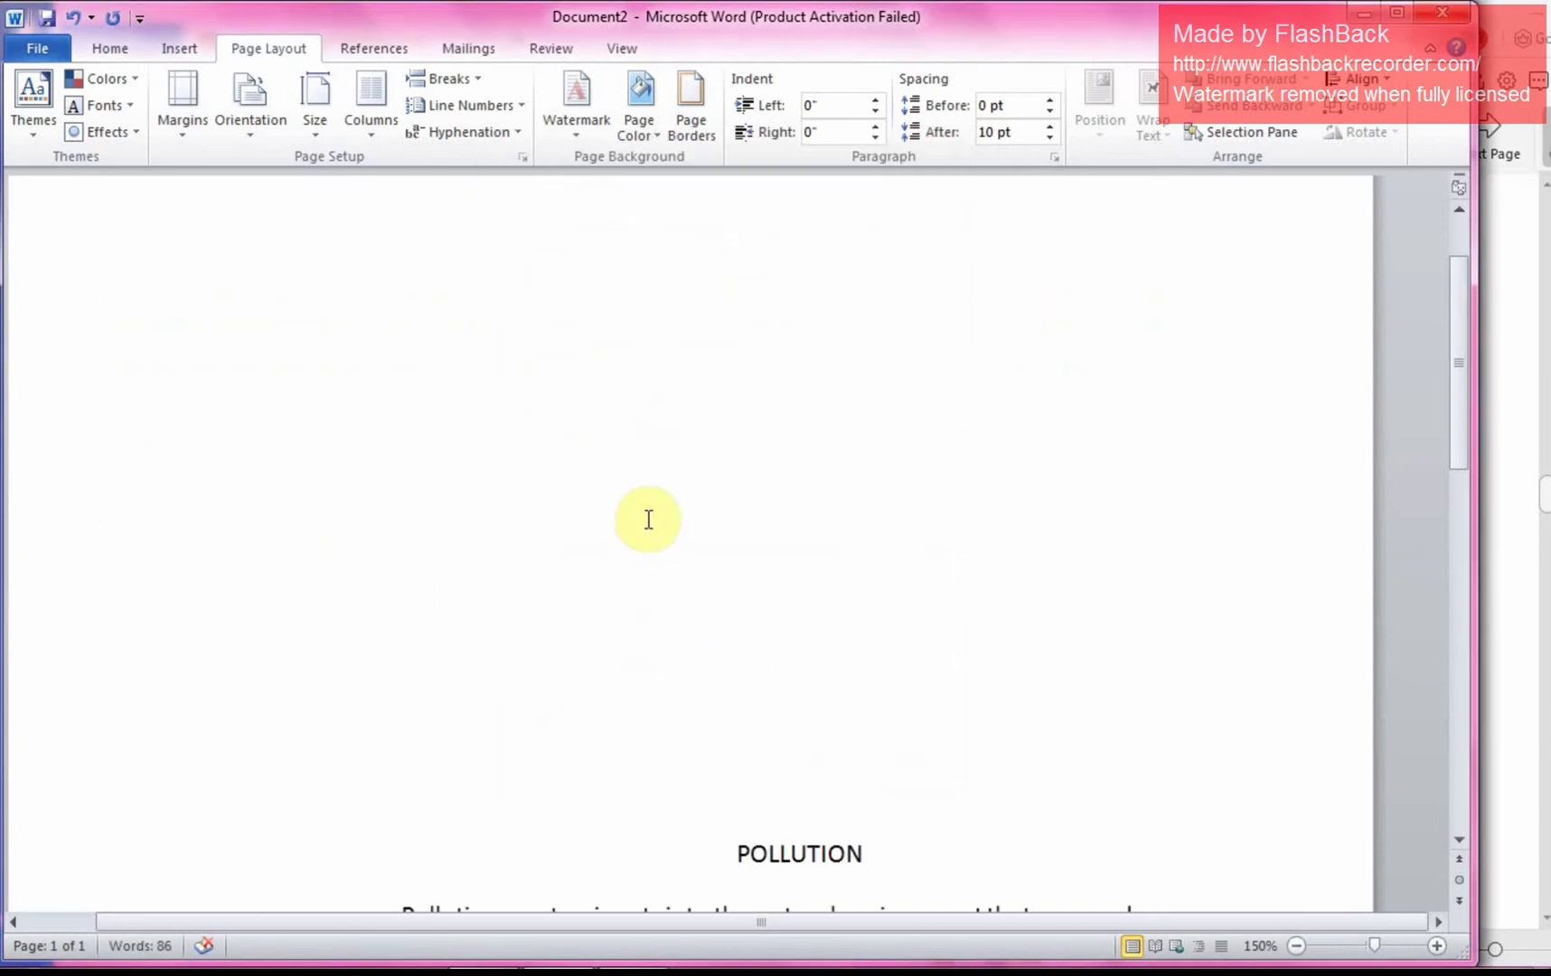
scroll(649, 522, down, 9)
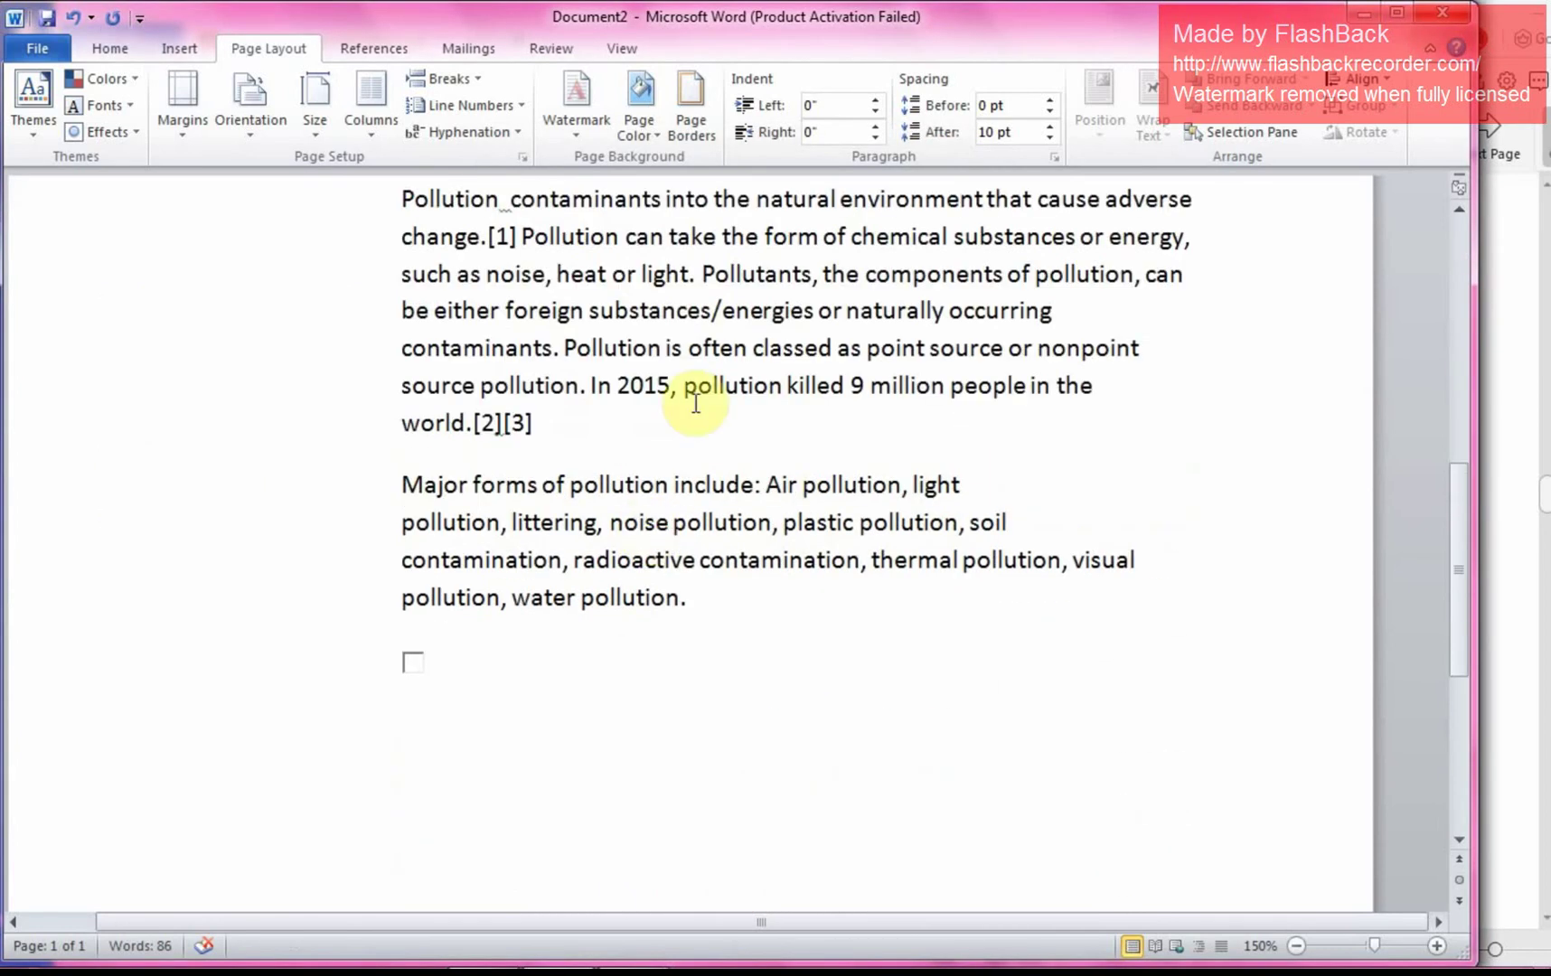
scroll(689, 399, up, 1)
scroll(688, 399, up, 1)
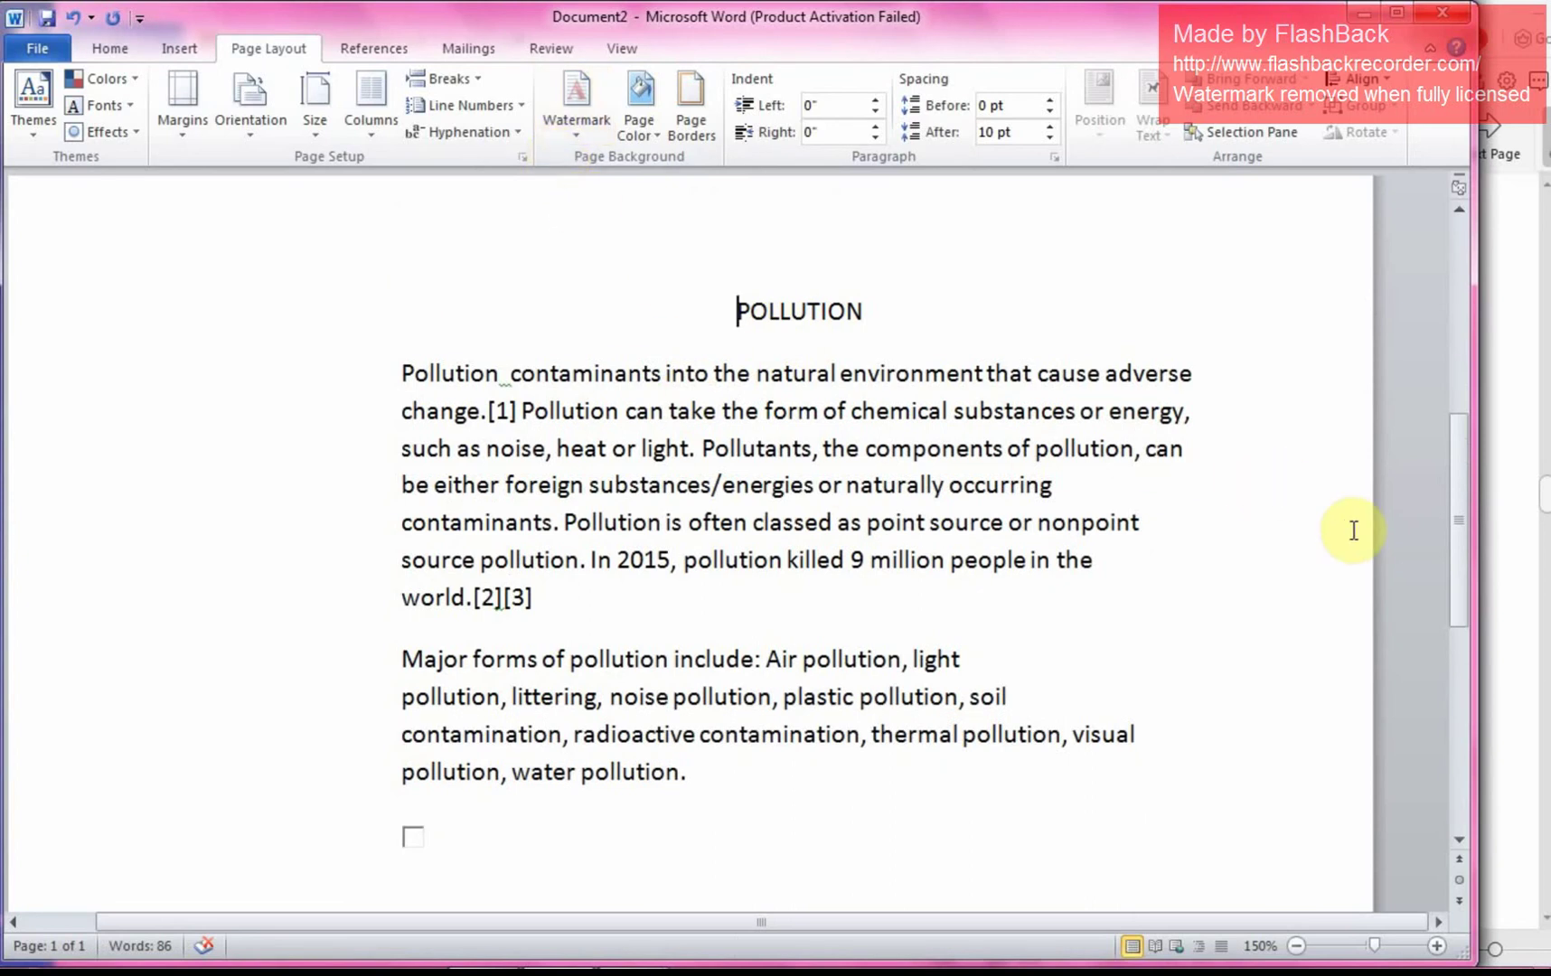
- Consult the page formatting section in the WPS Office PDF and return to the Word document
click(1523, 581)
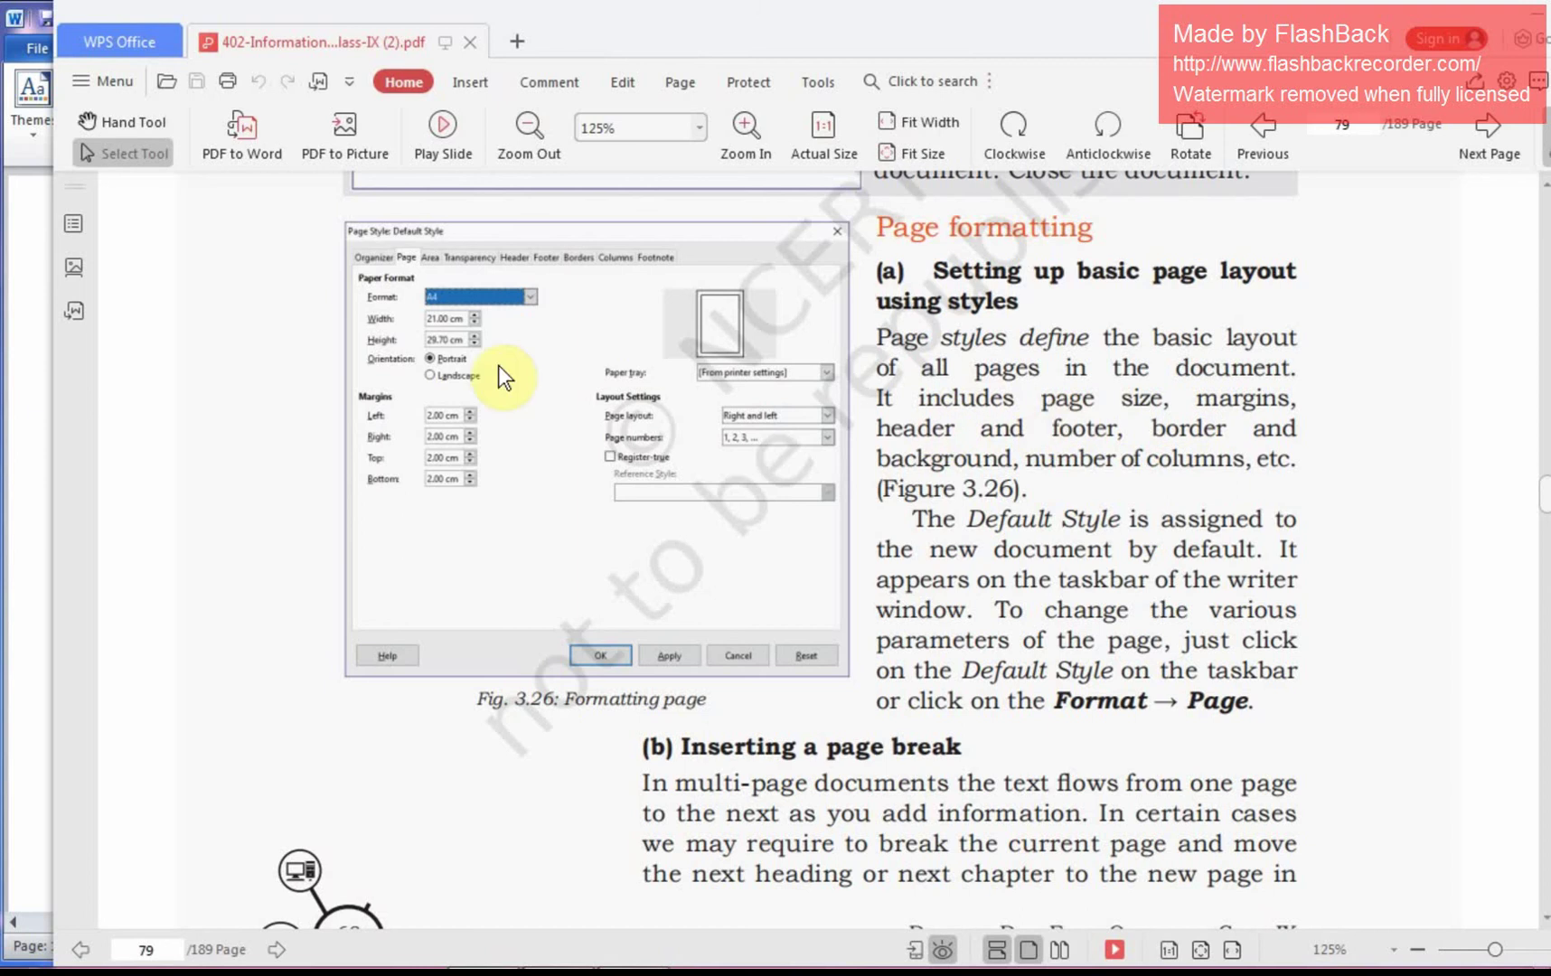
click(32, 346)
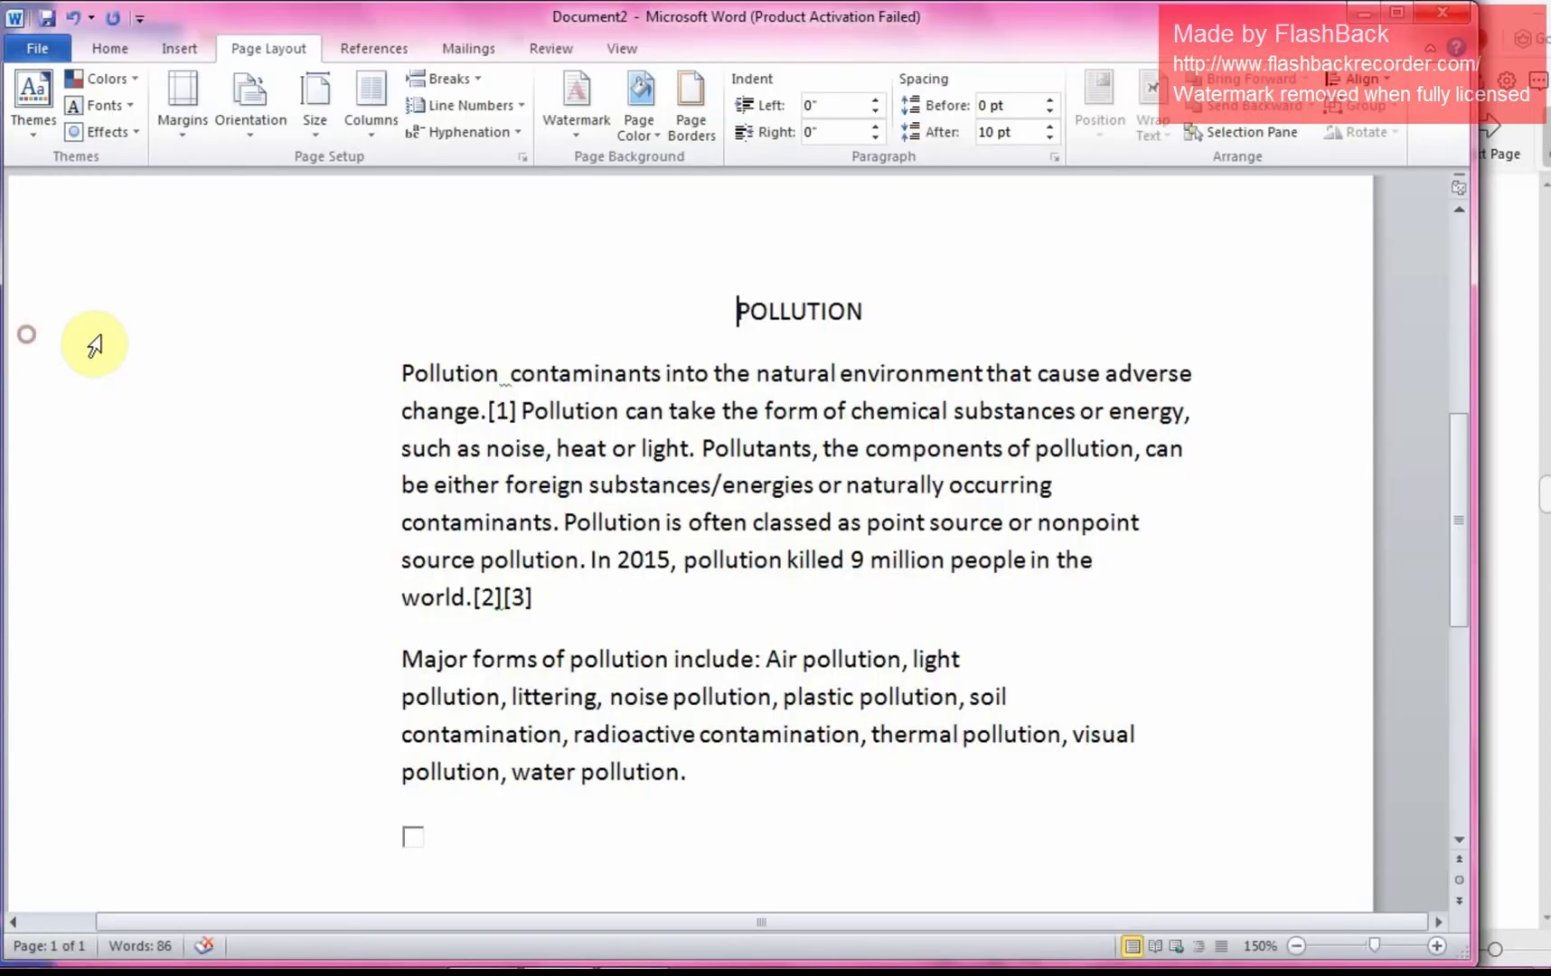
key(Return)
key(Return)
key(Return)
key(Return)
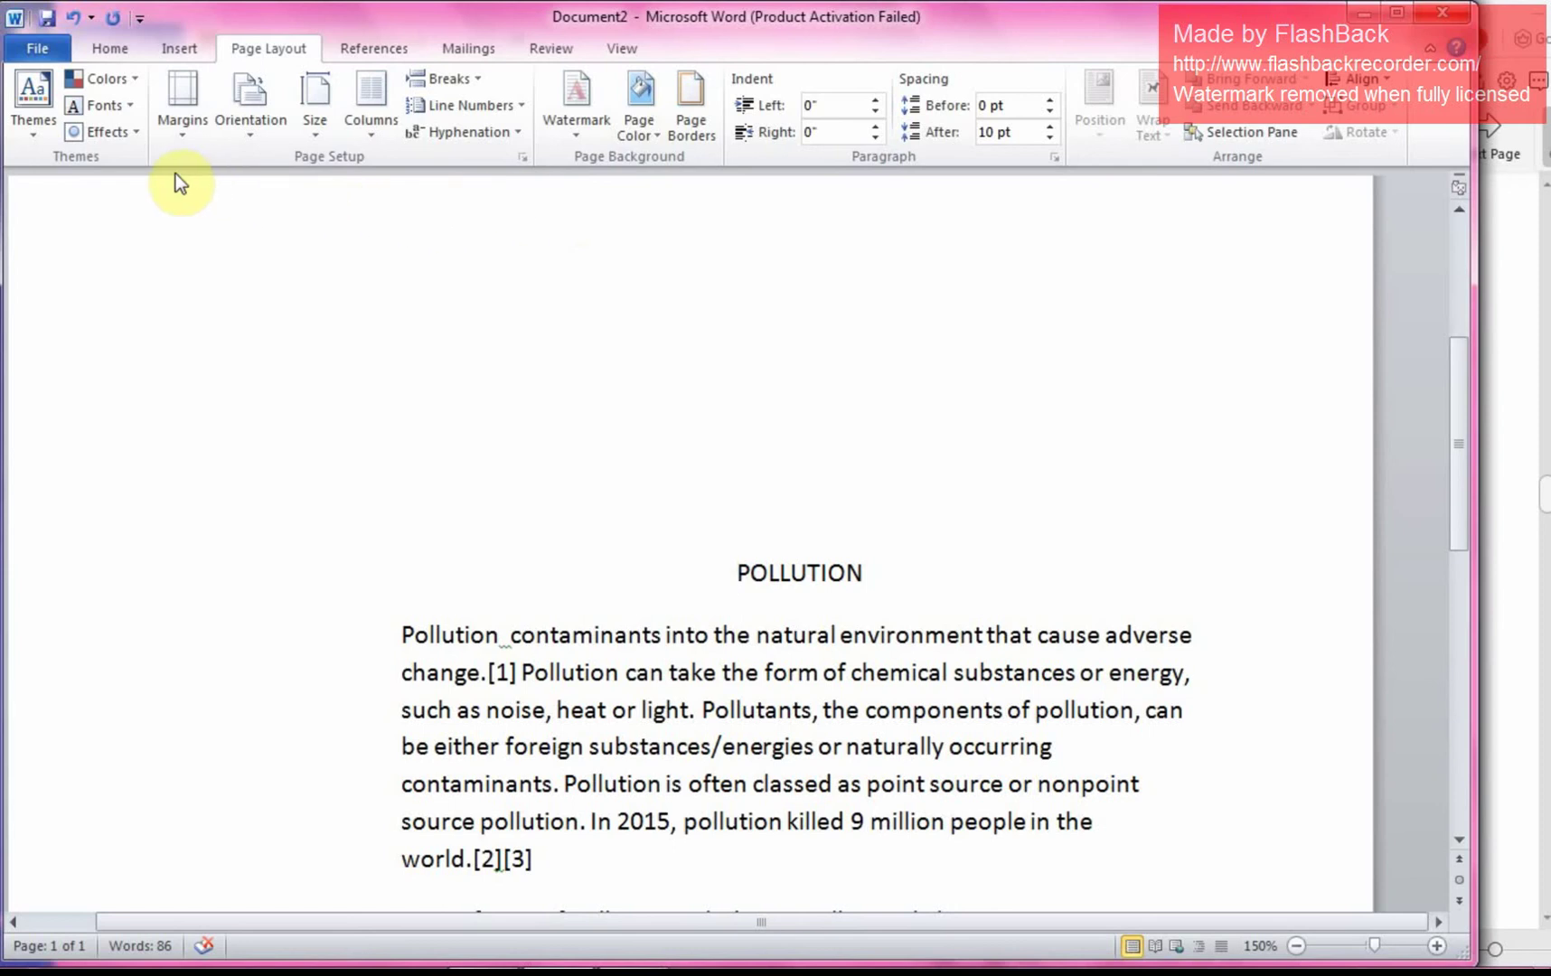
click(256, 226)
key(Left)
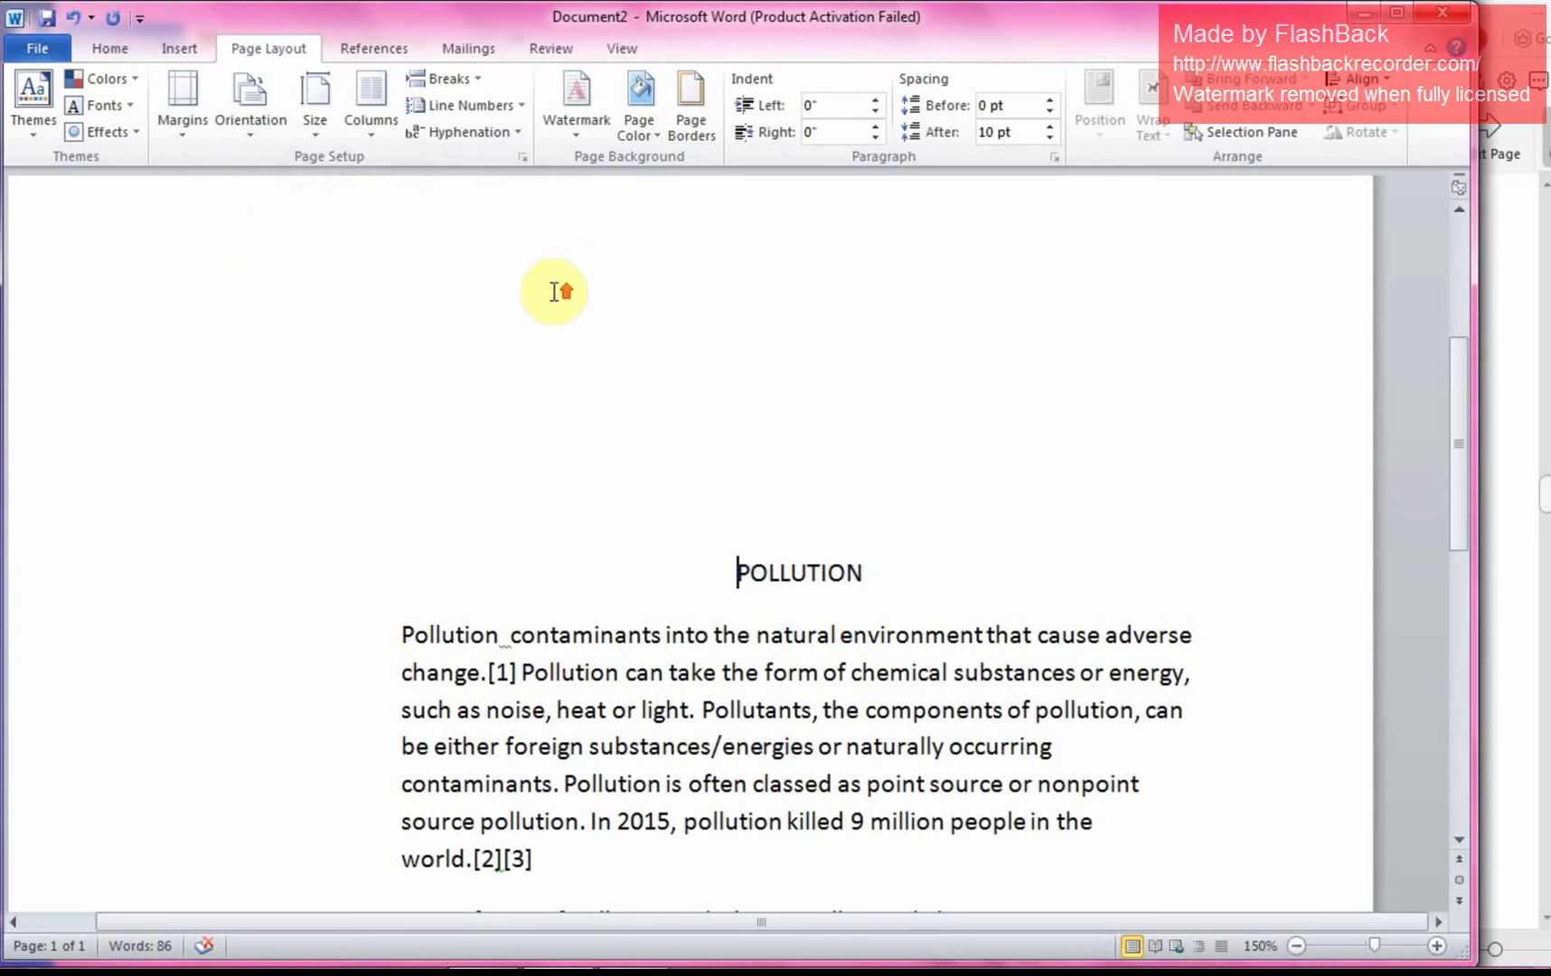
scroll(554, 292, up, 4)
scroll(555, 292, down, 4)
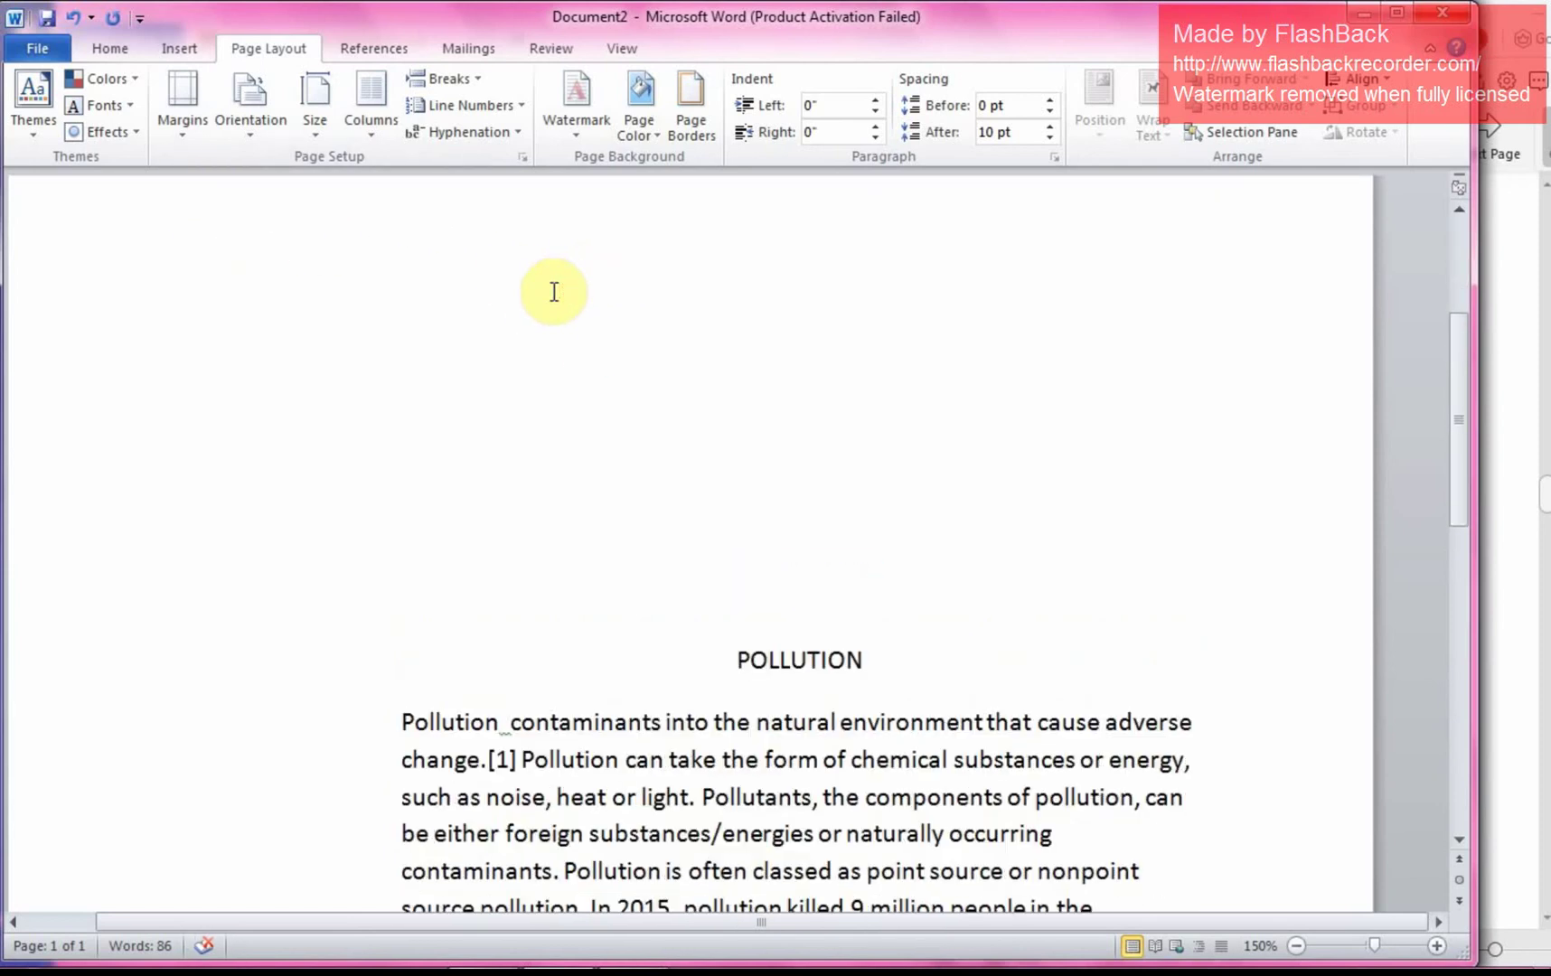
- Insert a Blank header with the text POLLUTION followed by an empty line, and return to the body text
click(183, 52)
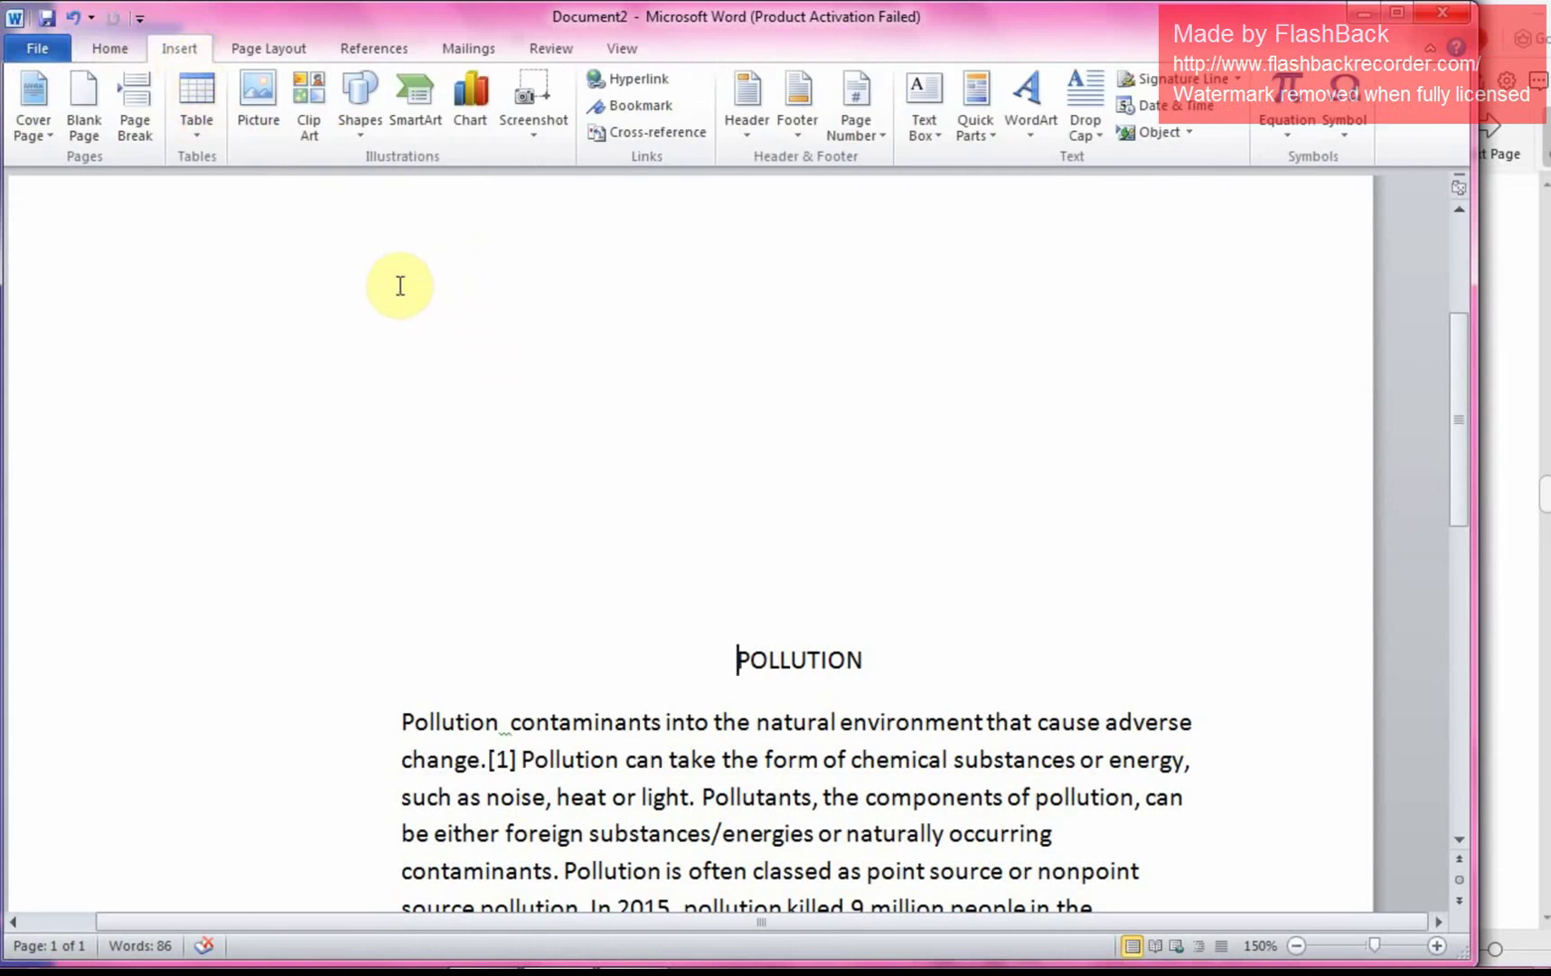
click(741, 135)
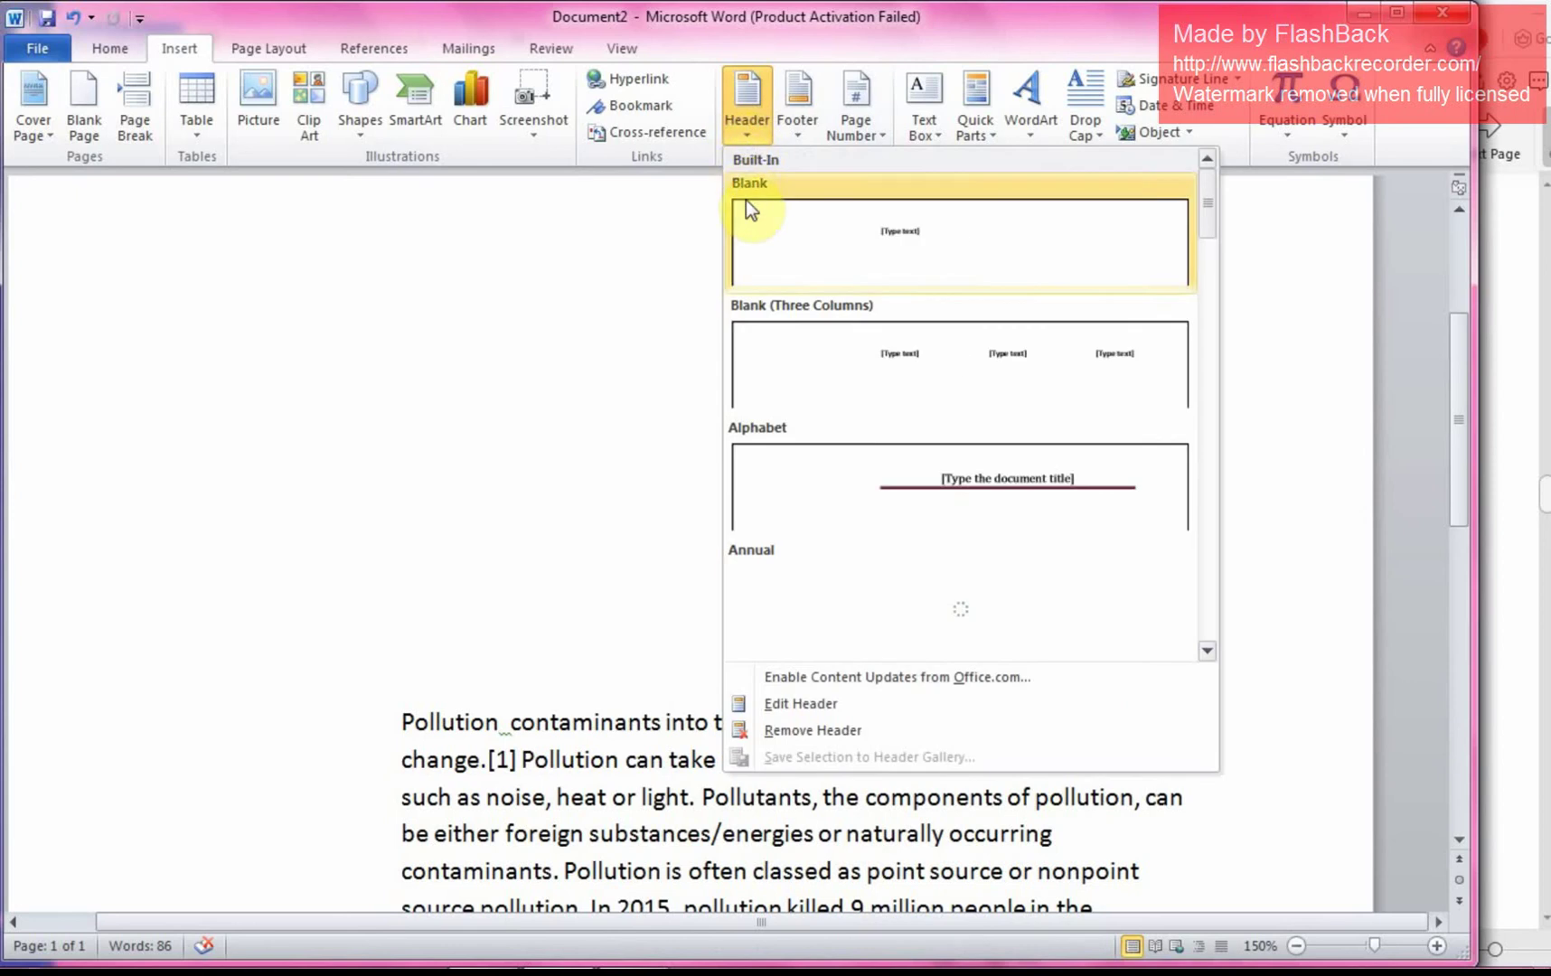
click(901, 269)
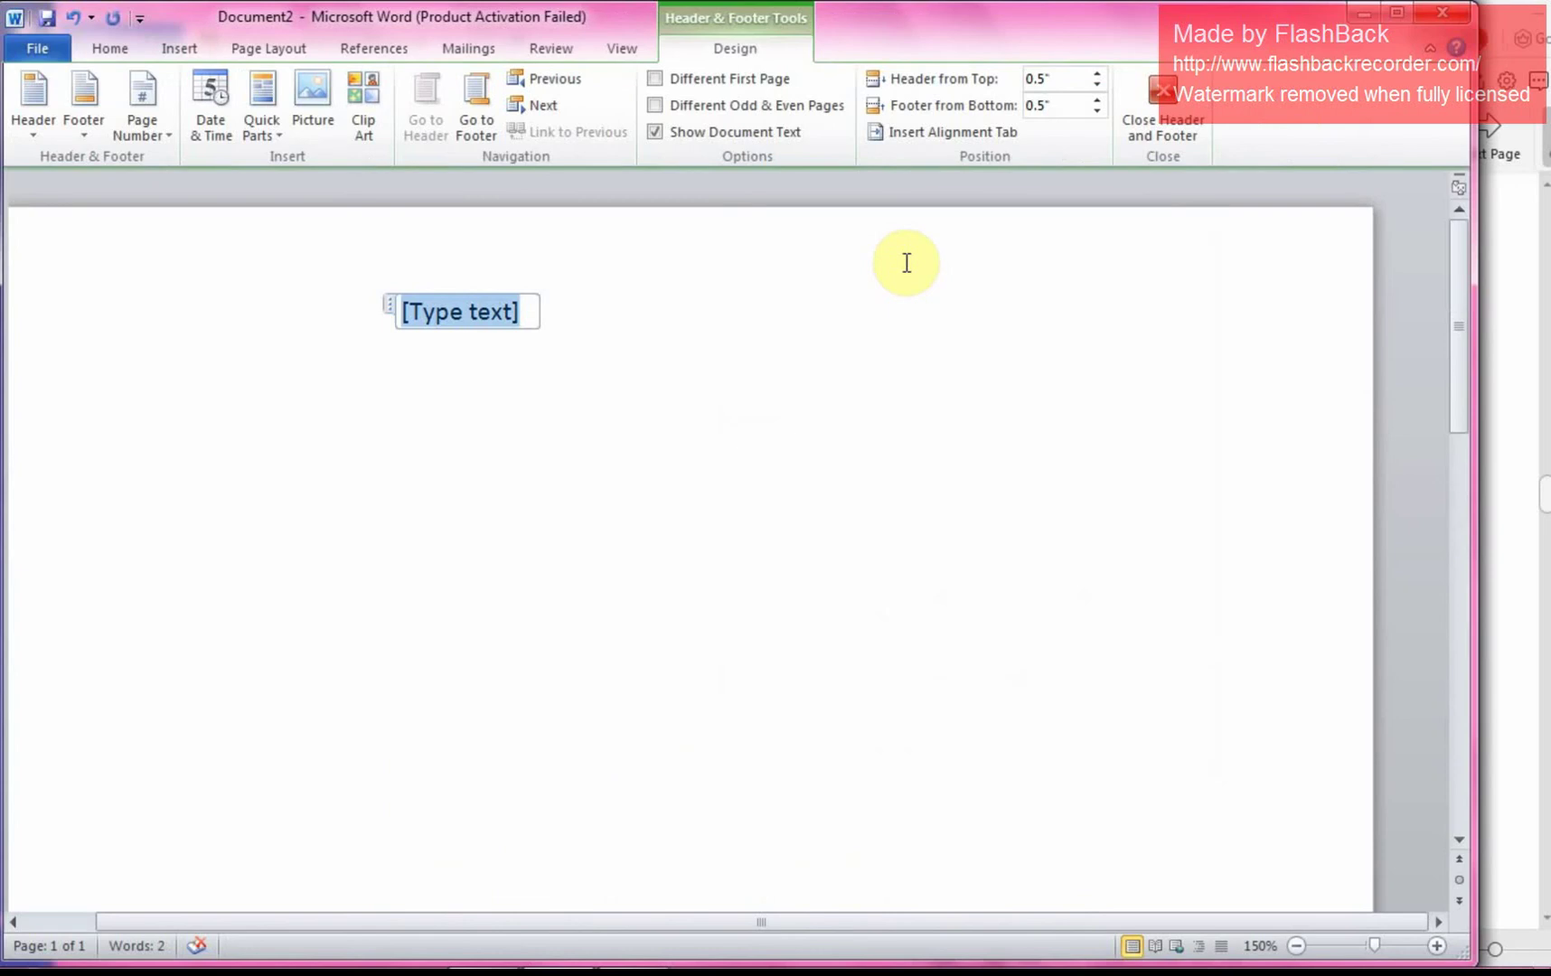
text(POLLUTION)
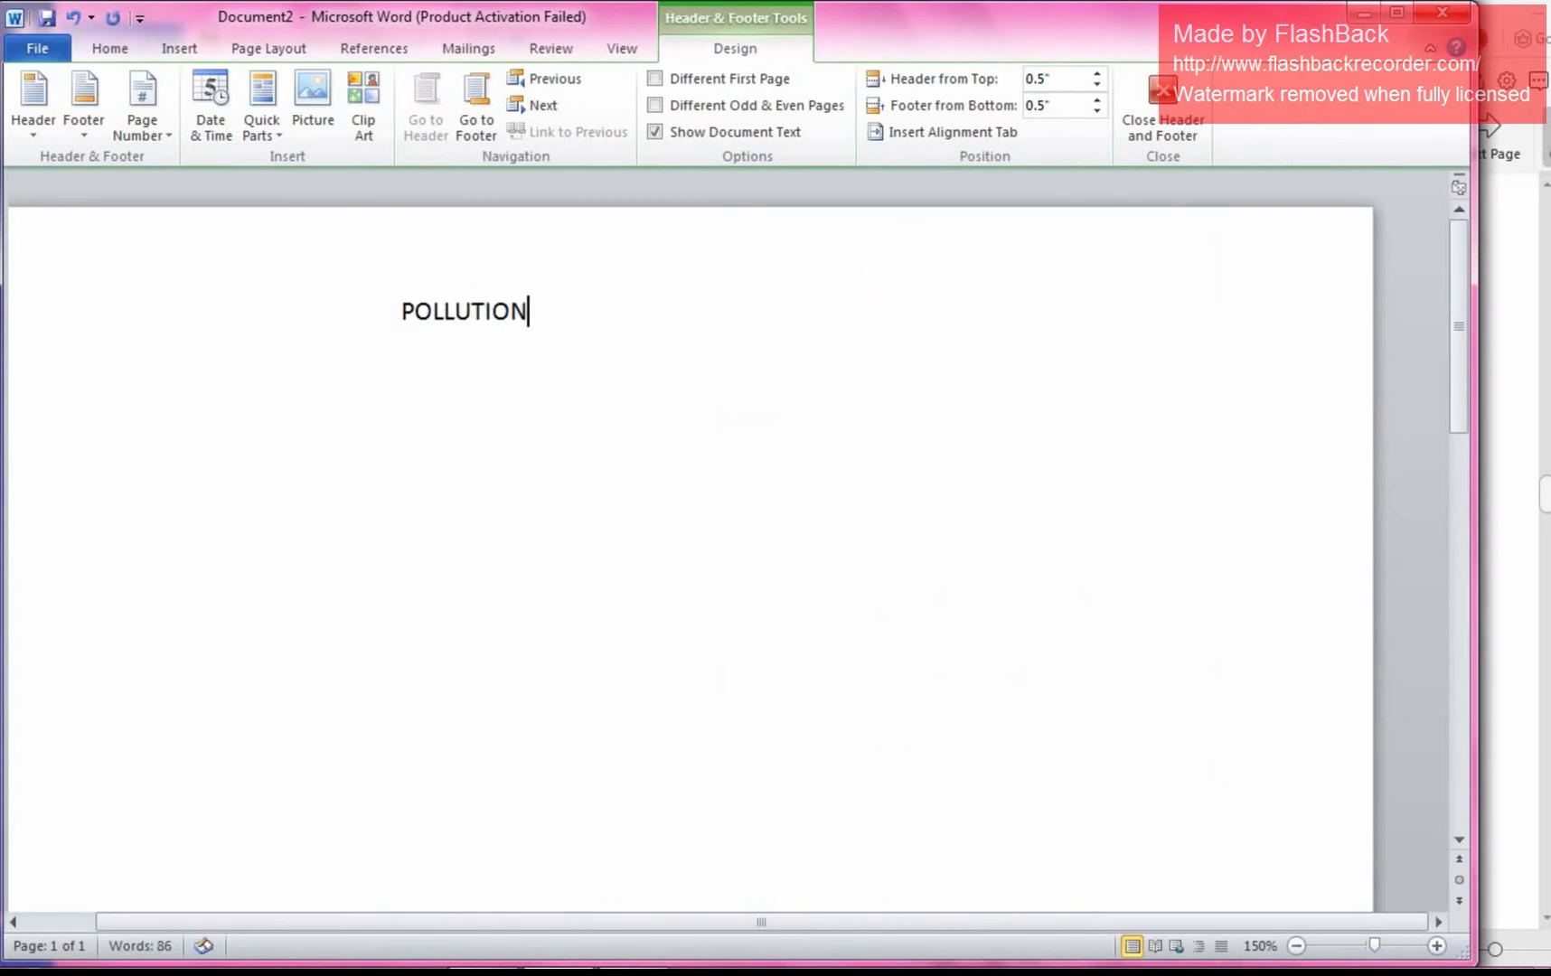
key(Return)
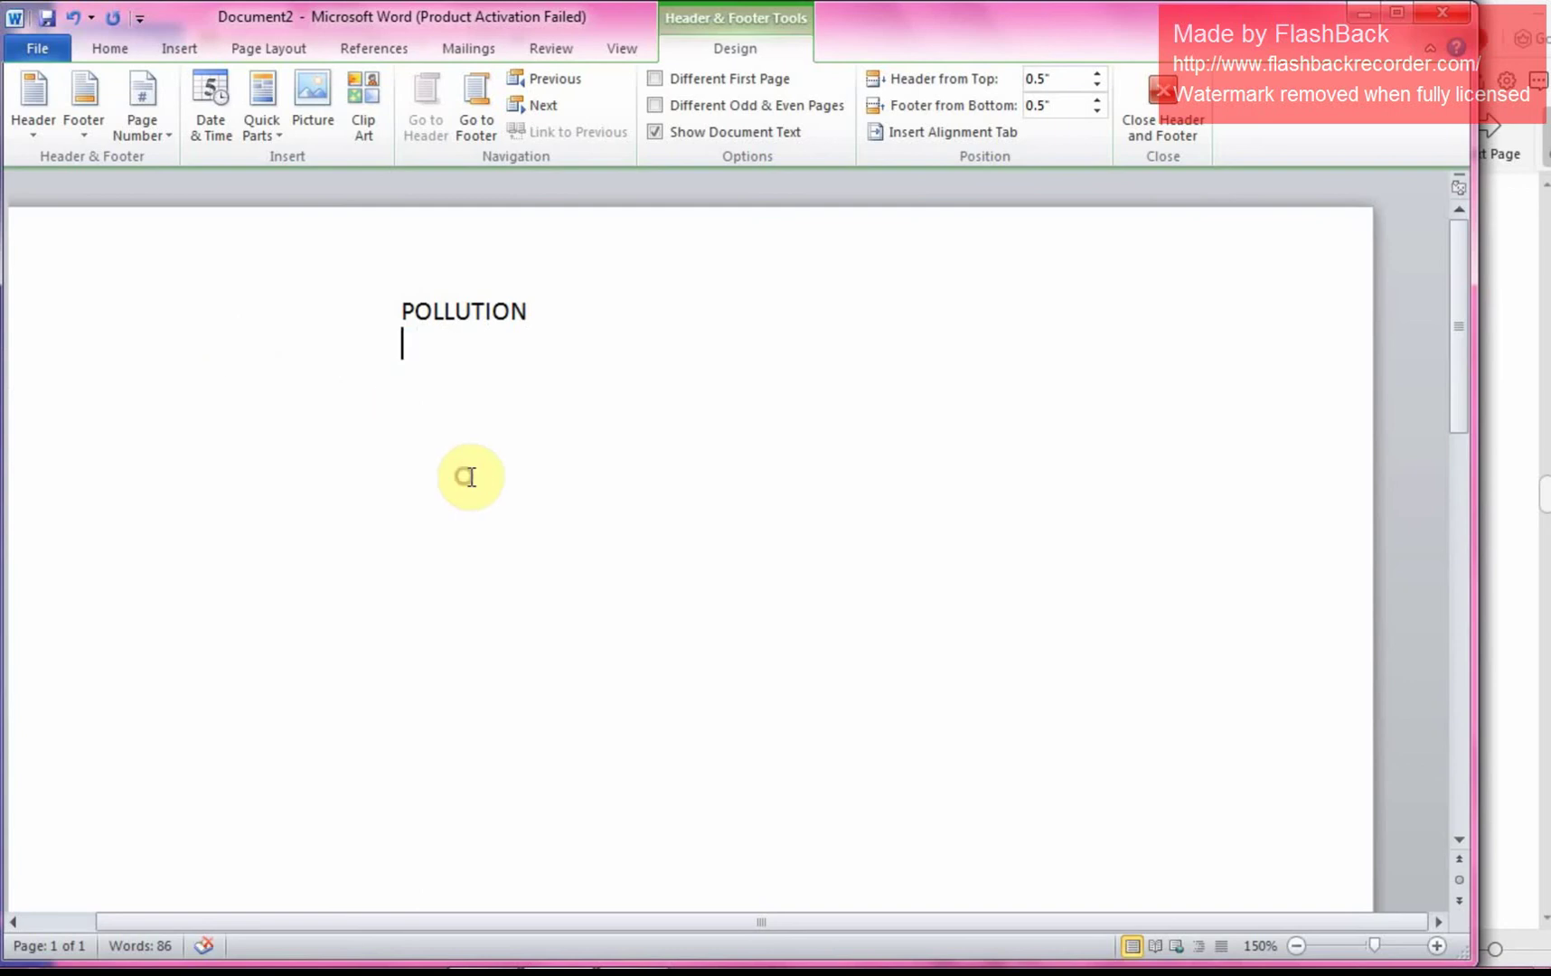
double_click(575, 512)
double_click(576, 512)
scroll(568, 500, down, 2)
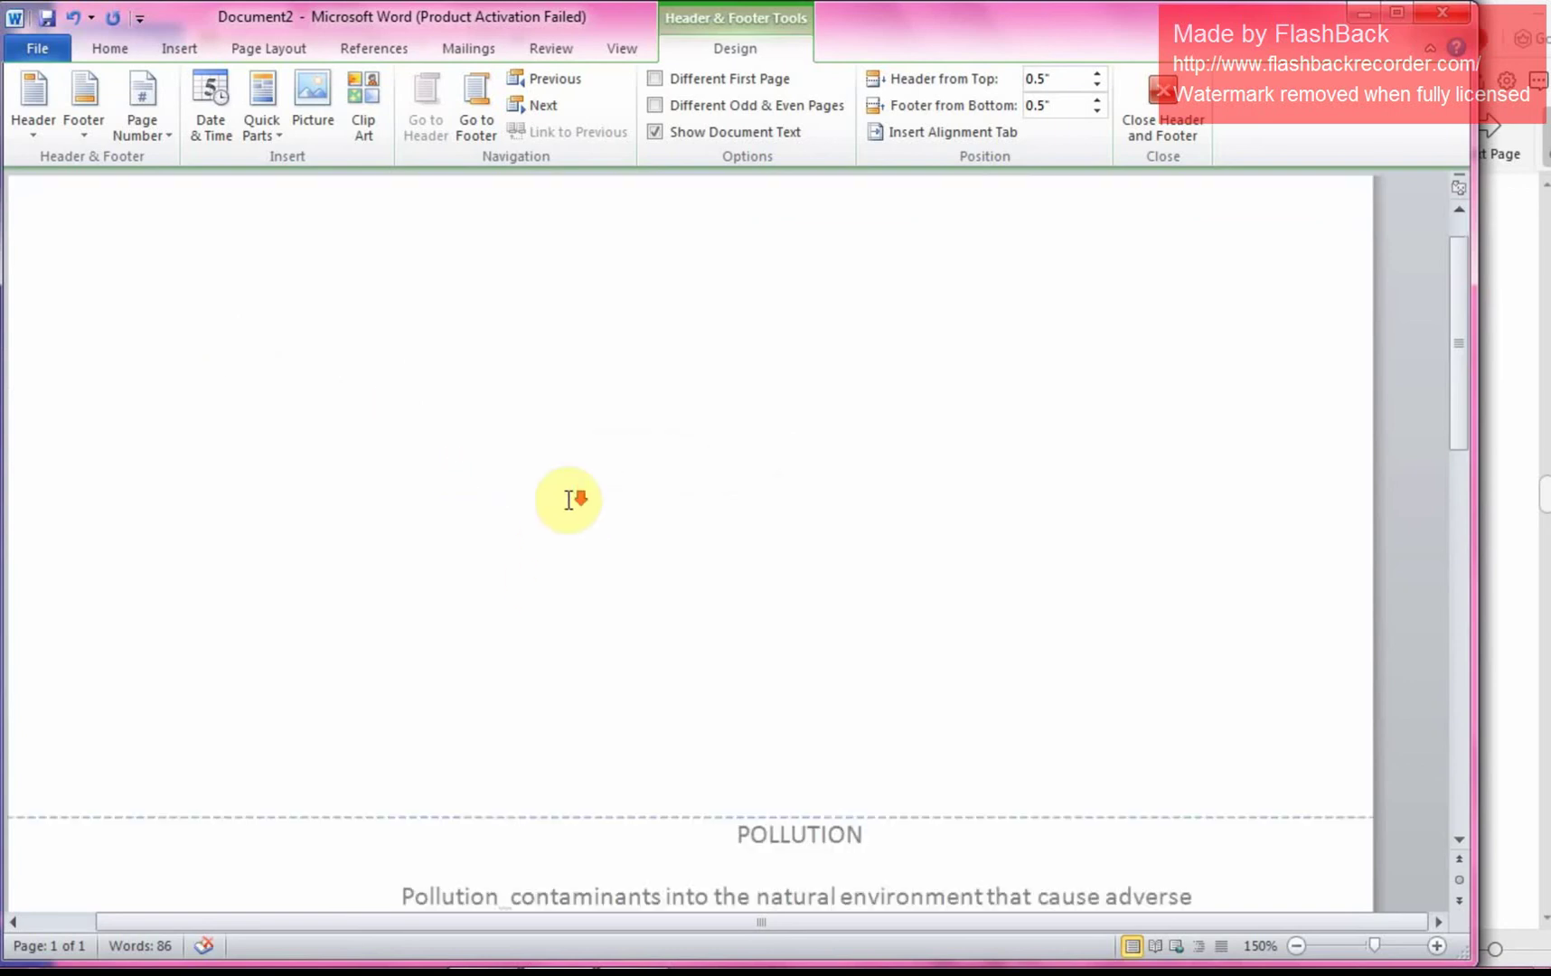
scroll(567, 502, down, 2)
scroll(597, 574, down, 3)
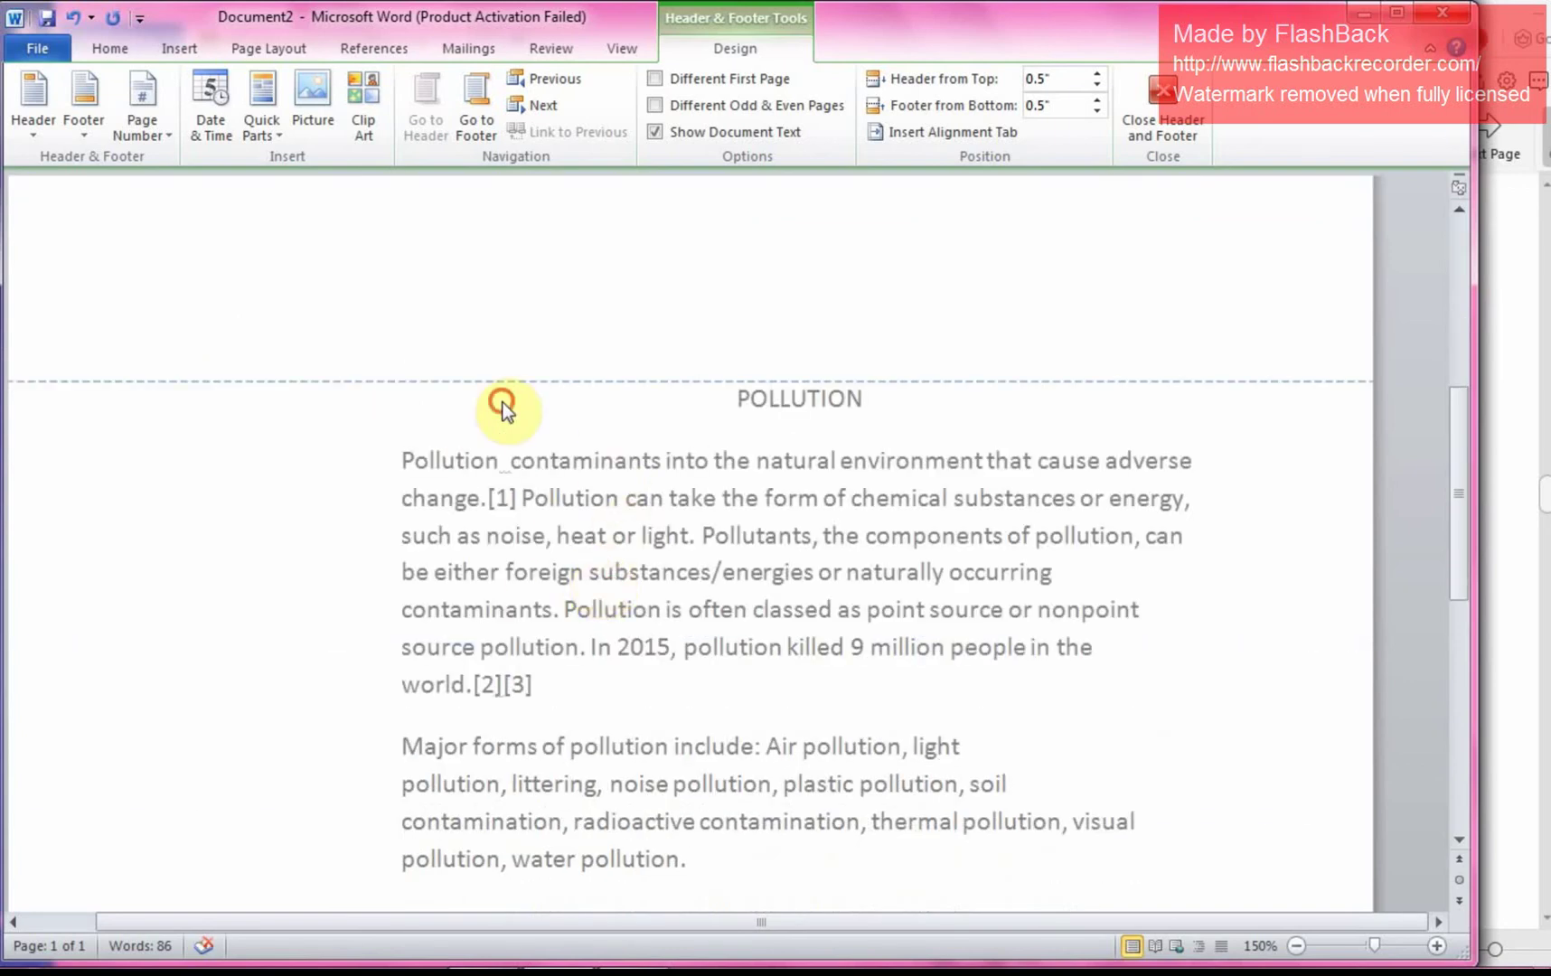
double_click(517, 427)
- Left-align the POLLUTION heading above the first body paragraph
scroll(447, 398, down, 3)
scroll(470, 414, up, 8)
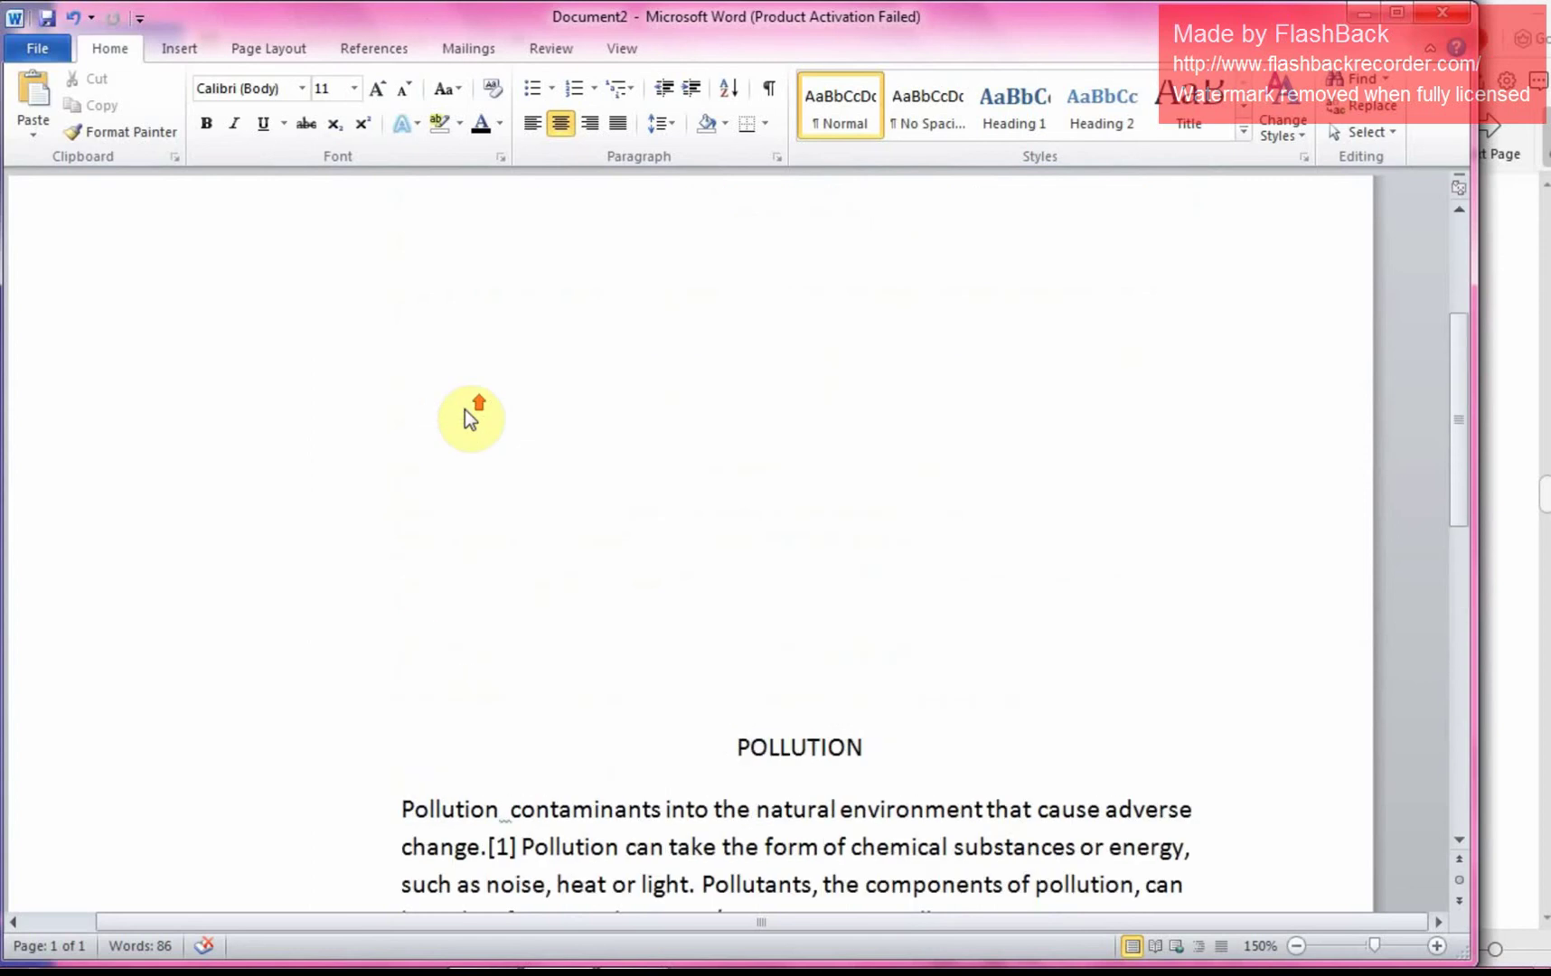
scroll(543, 363, down, 5)
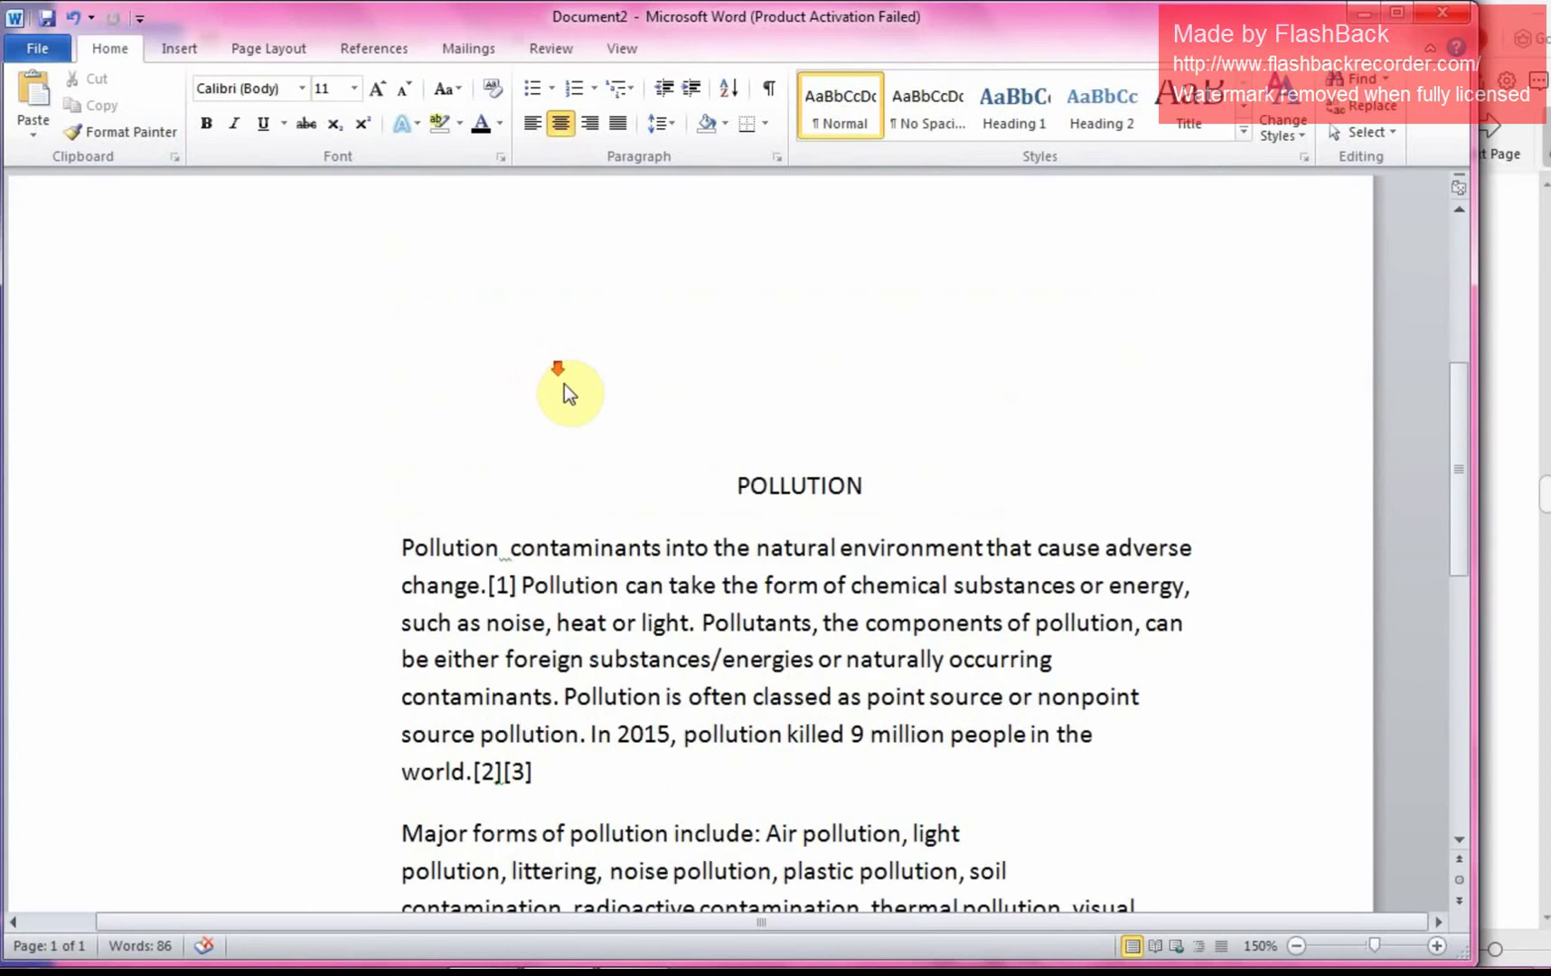
click(654, 384)
key(ctrl+l)
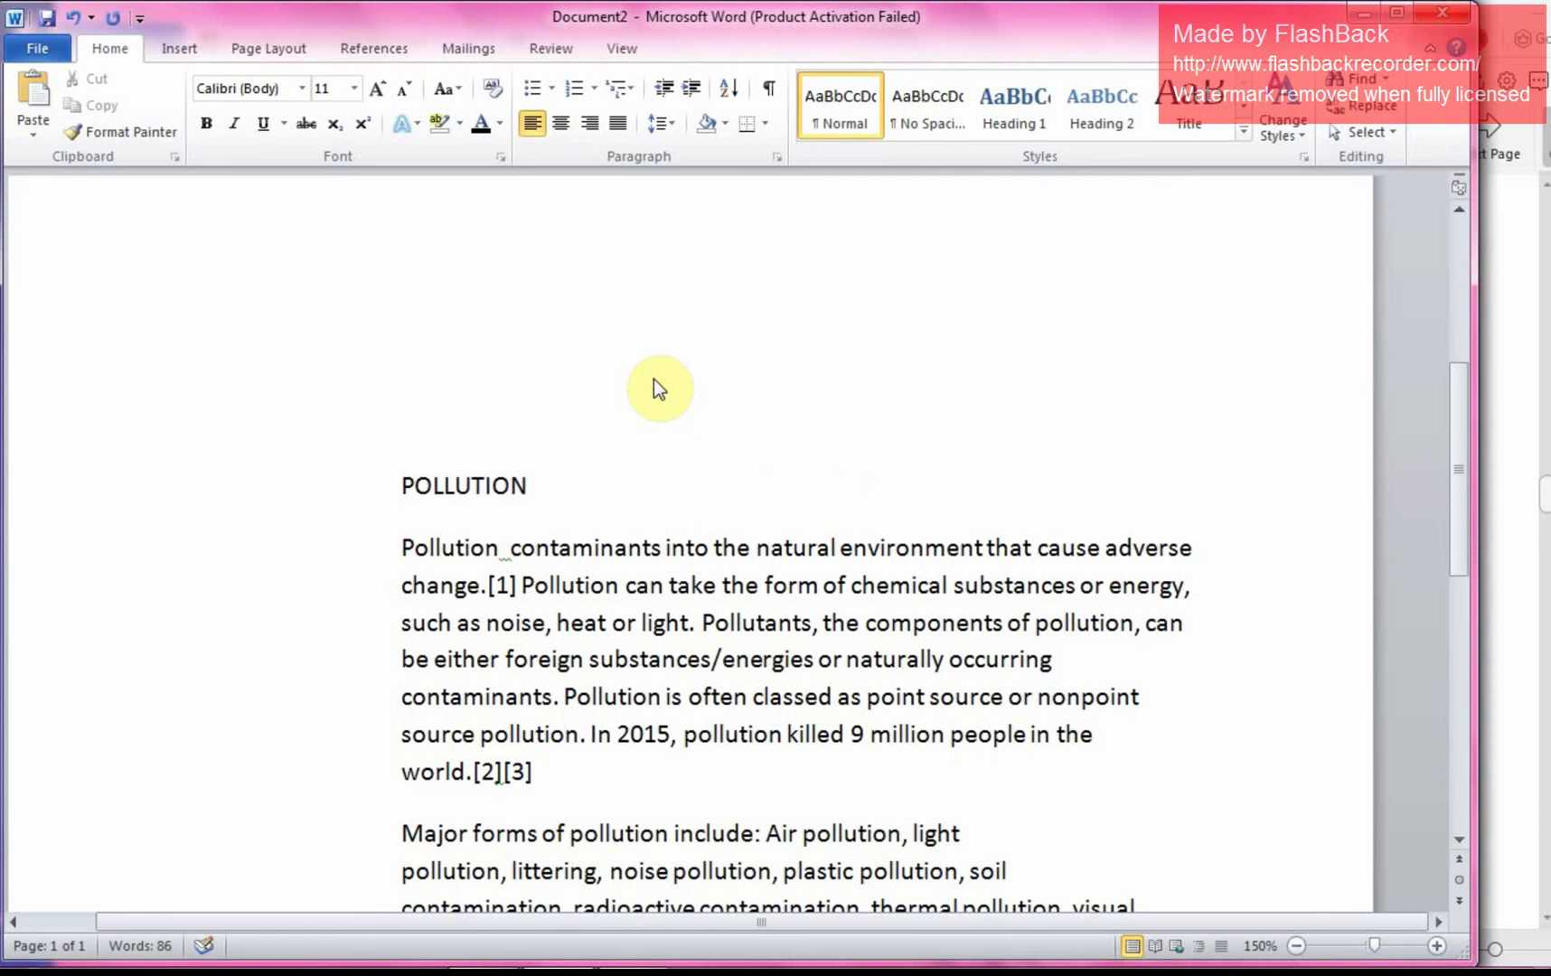
click(582, 352)
scroll(513, 327, down, 4)
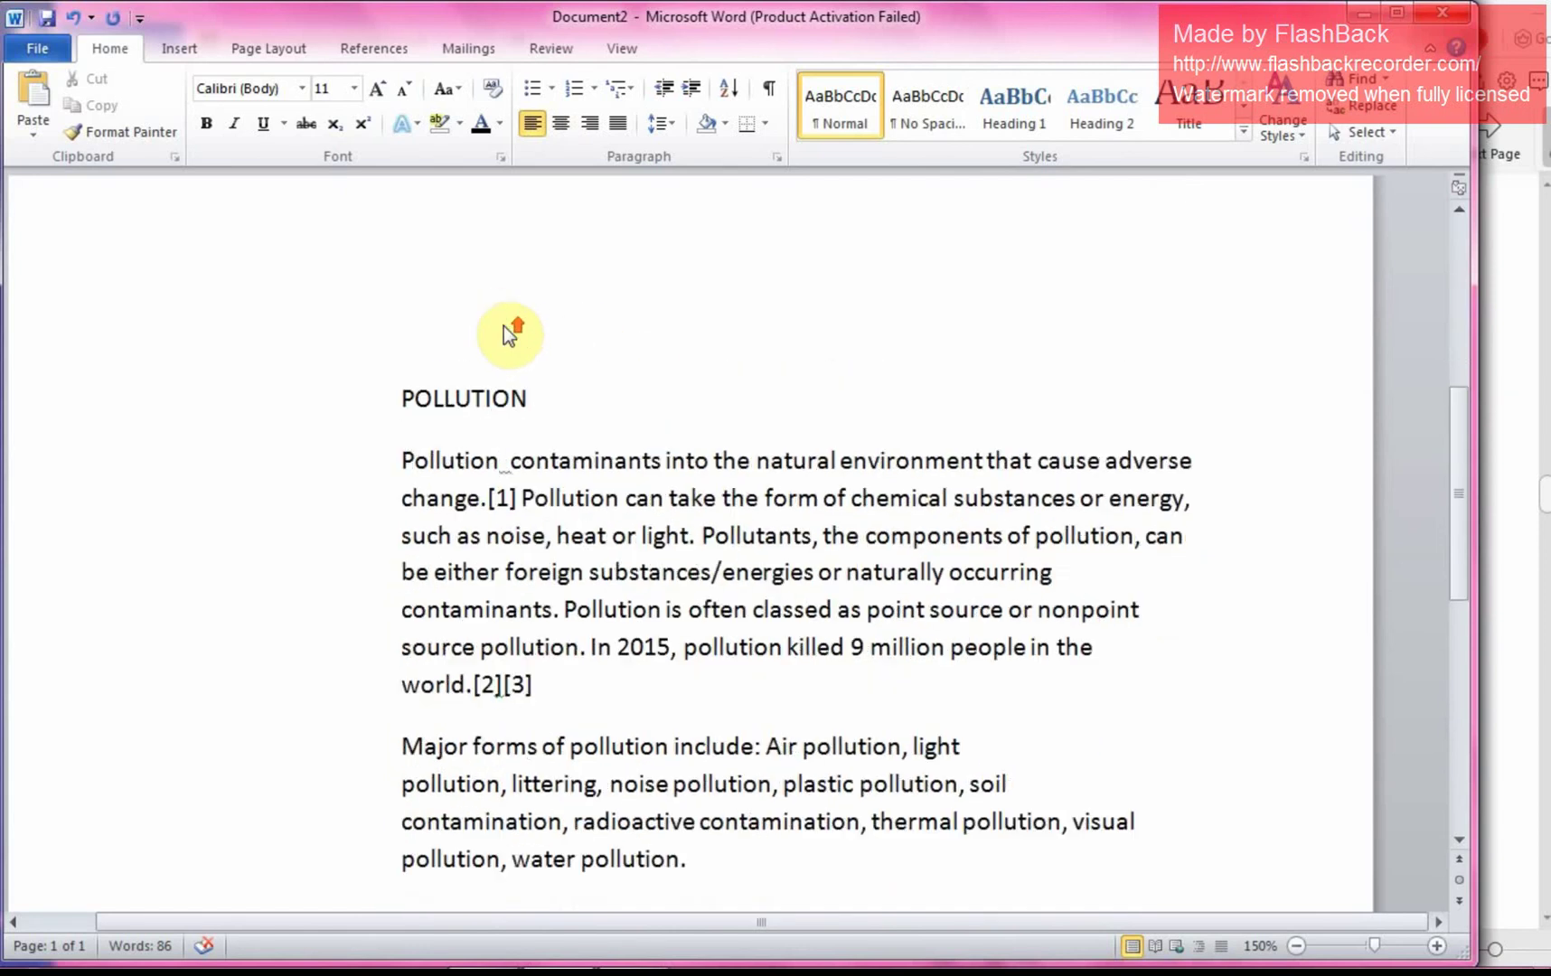
scroll(520, 495, up, 5)
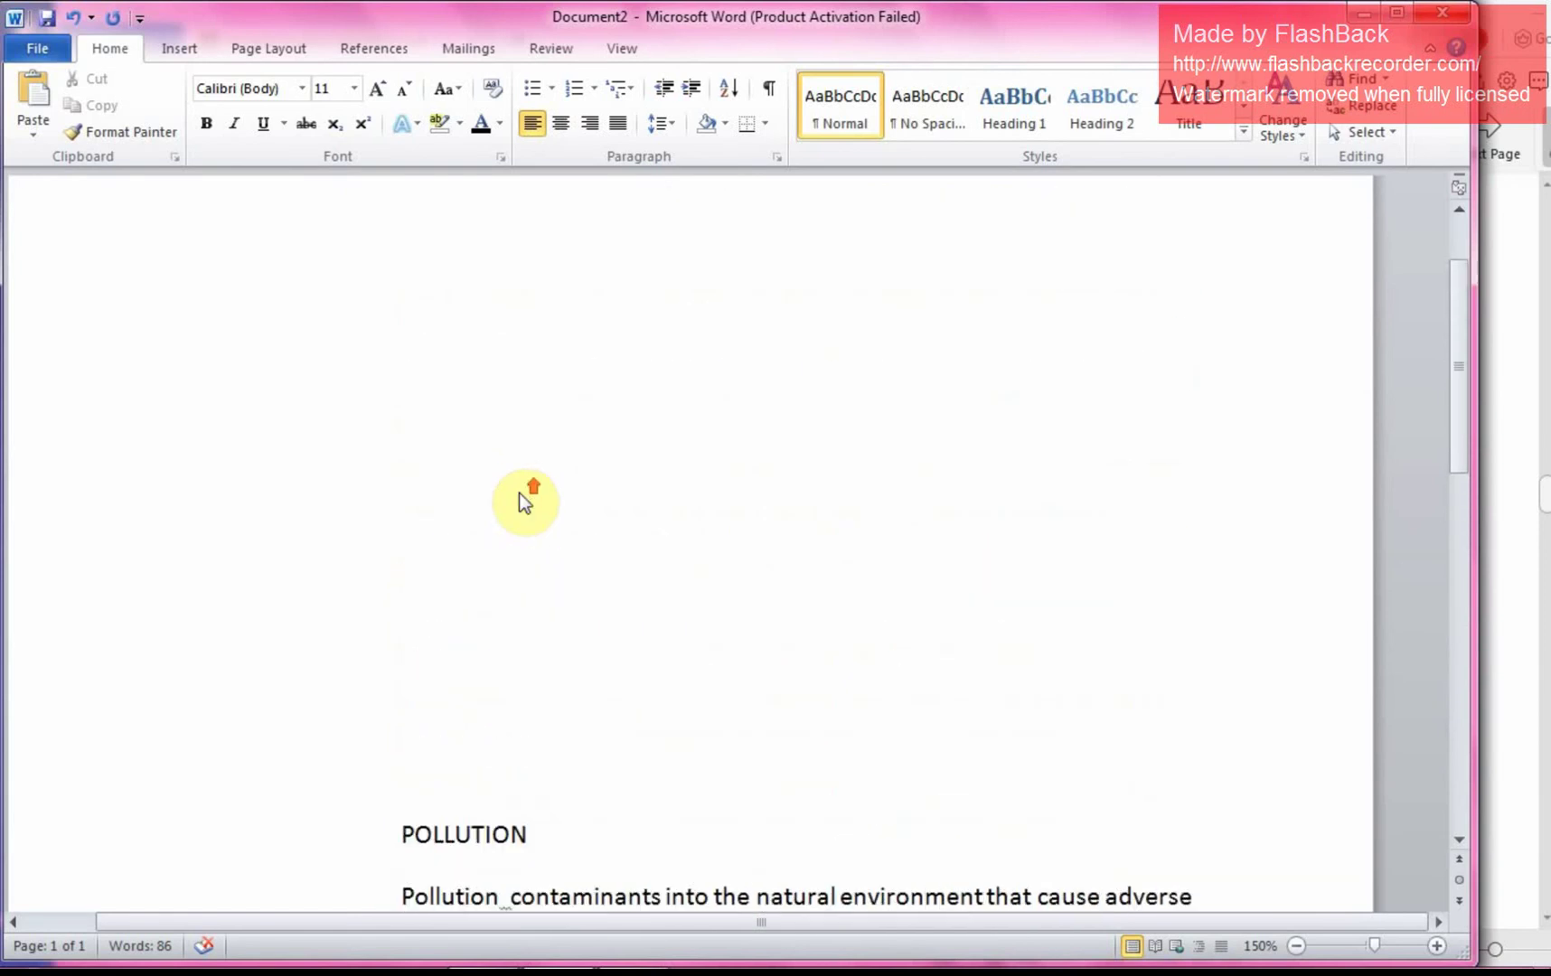
click(502, 372)
scroll(509, 366, down, 7)
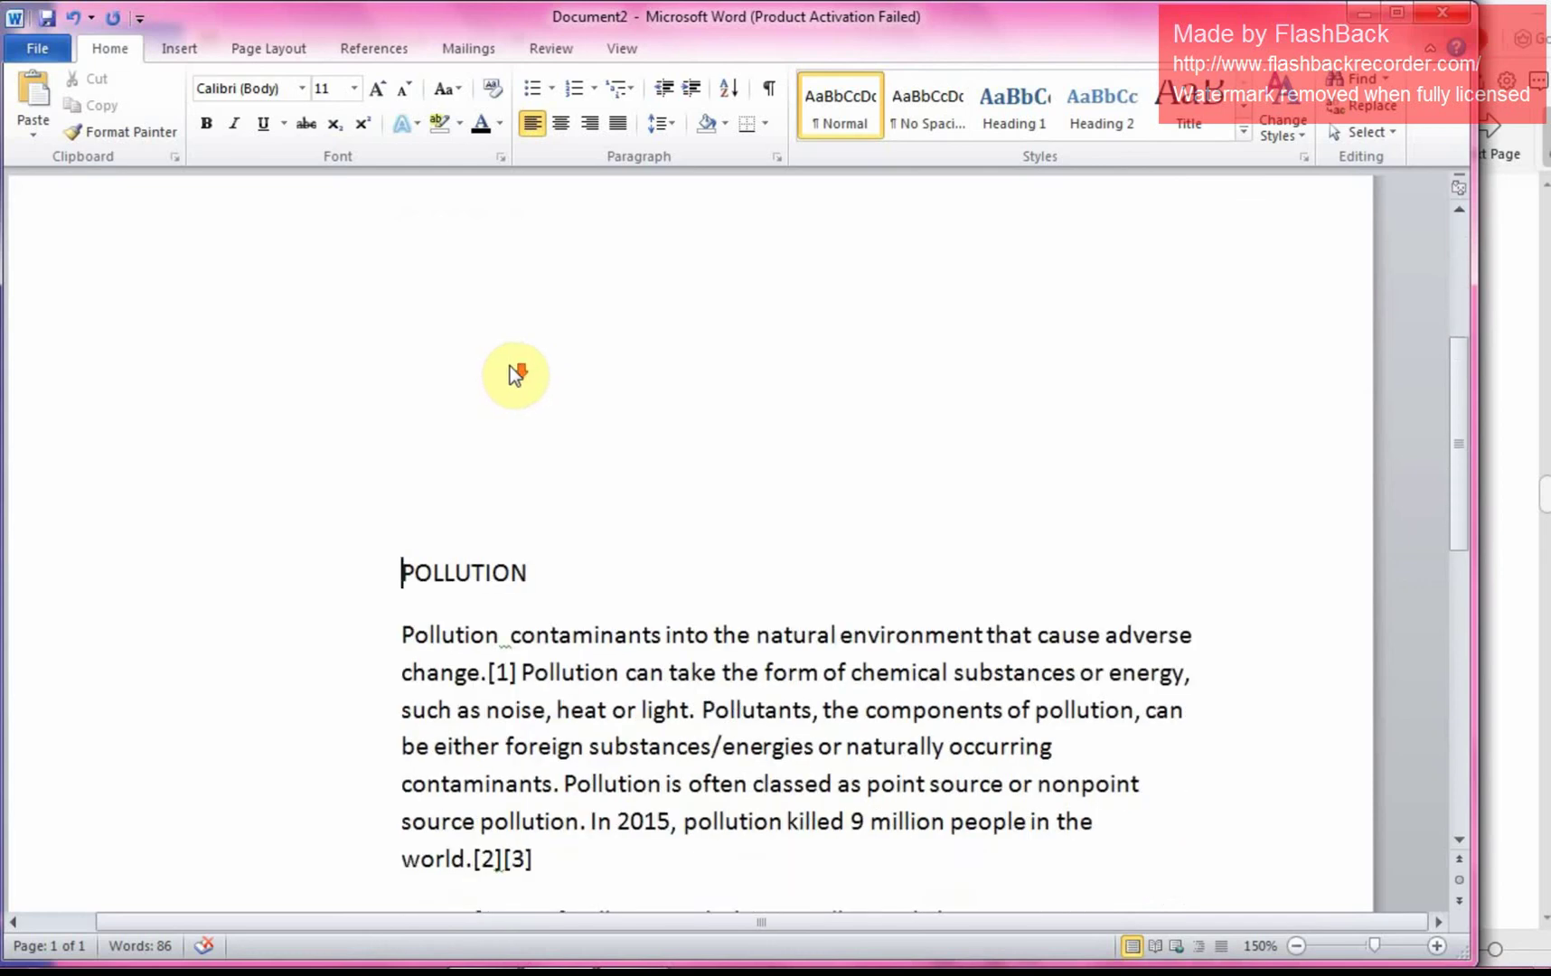
scroll(512, 359, up, 5)
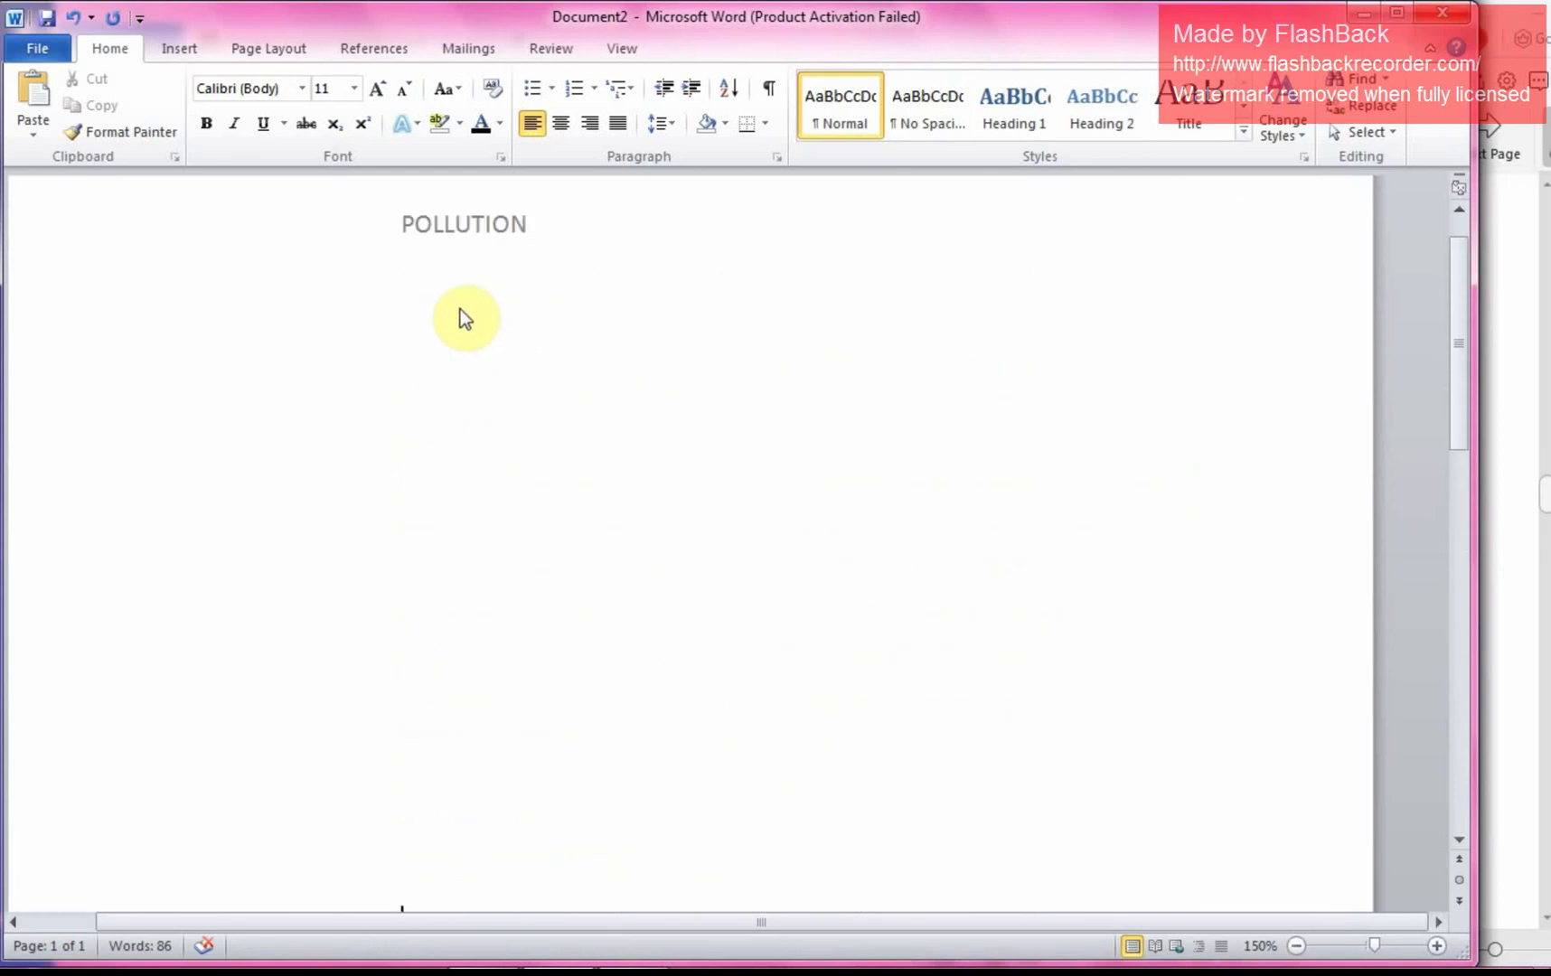
scroll(387, 370, up, 5)
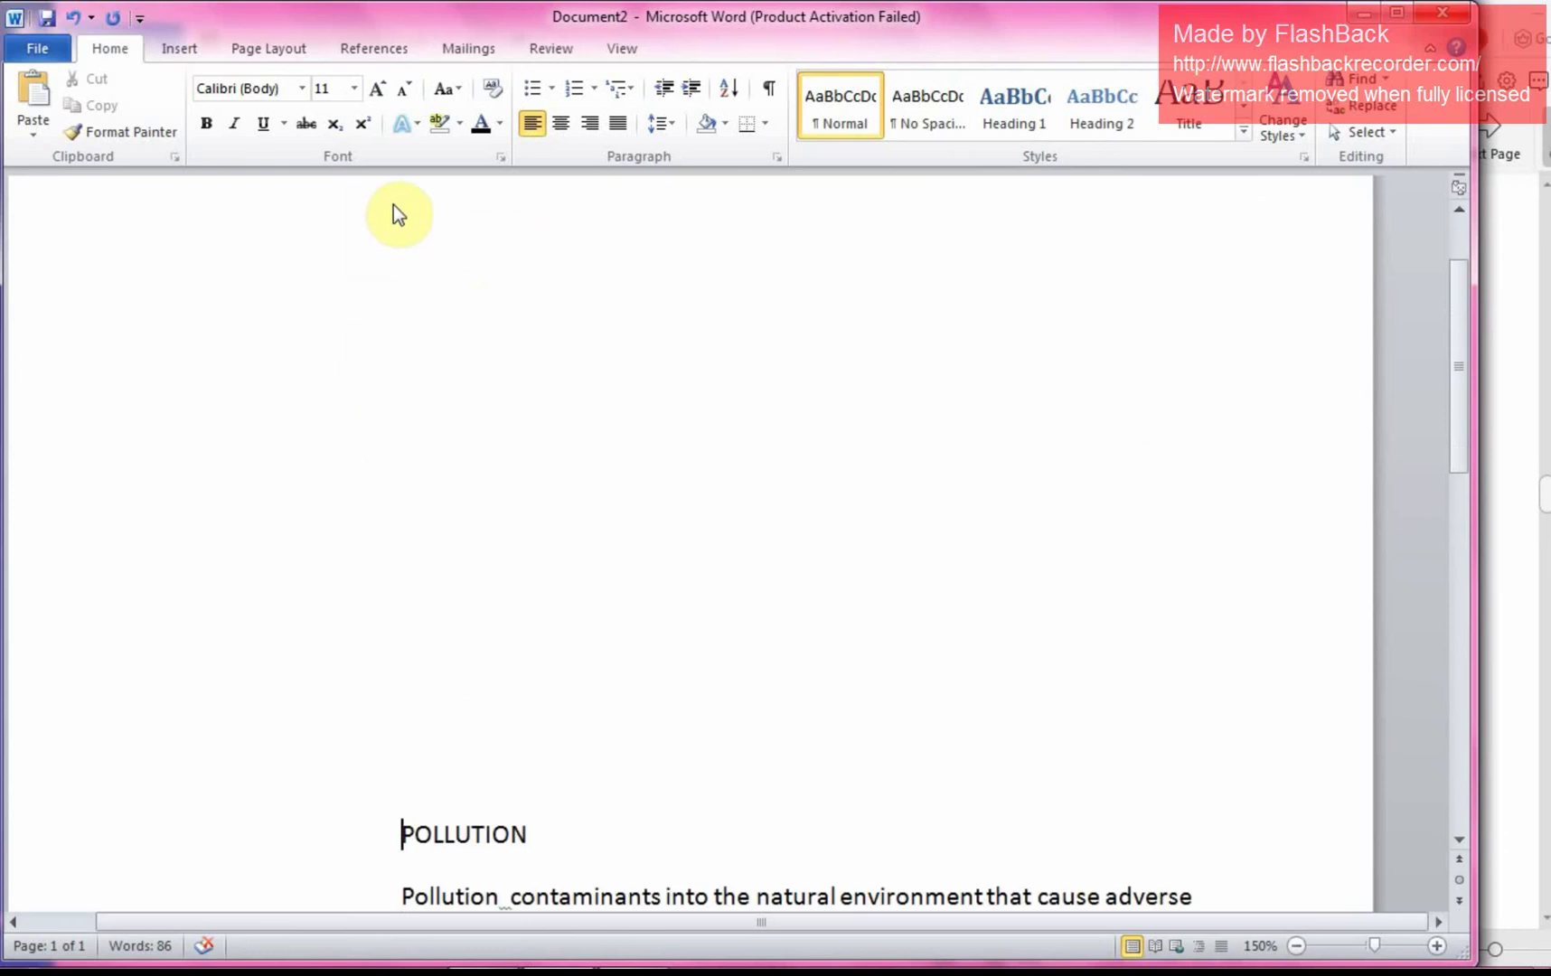
- Apply the Normal margin preset, with 1" on all sides, to the document
click(270, 54)
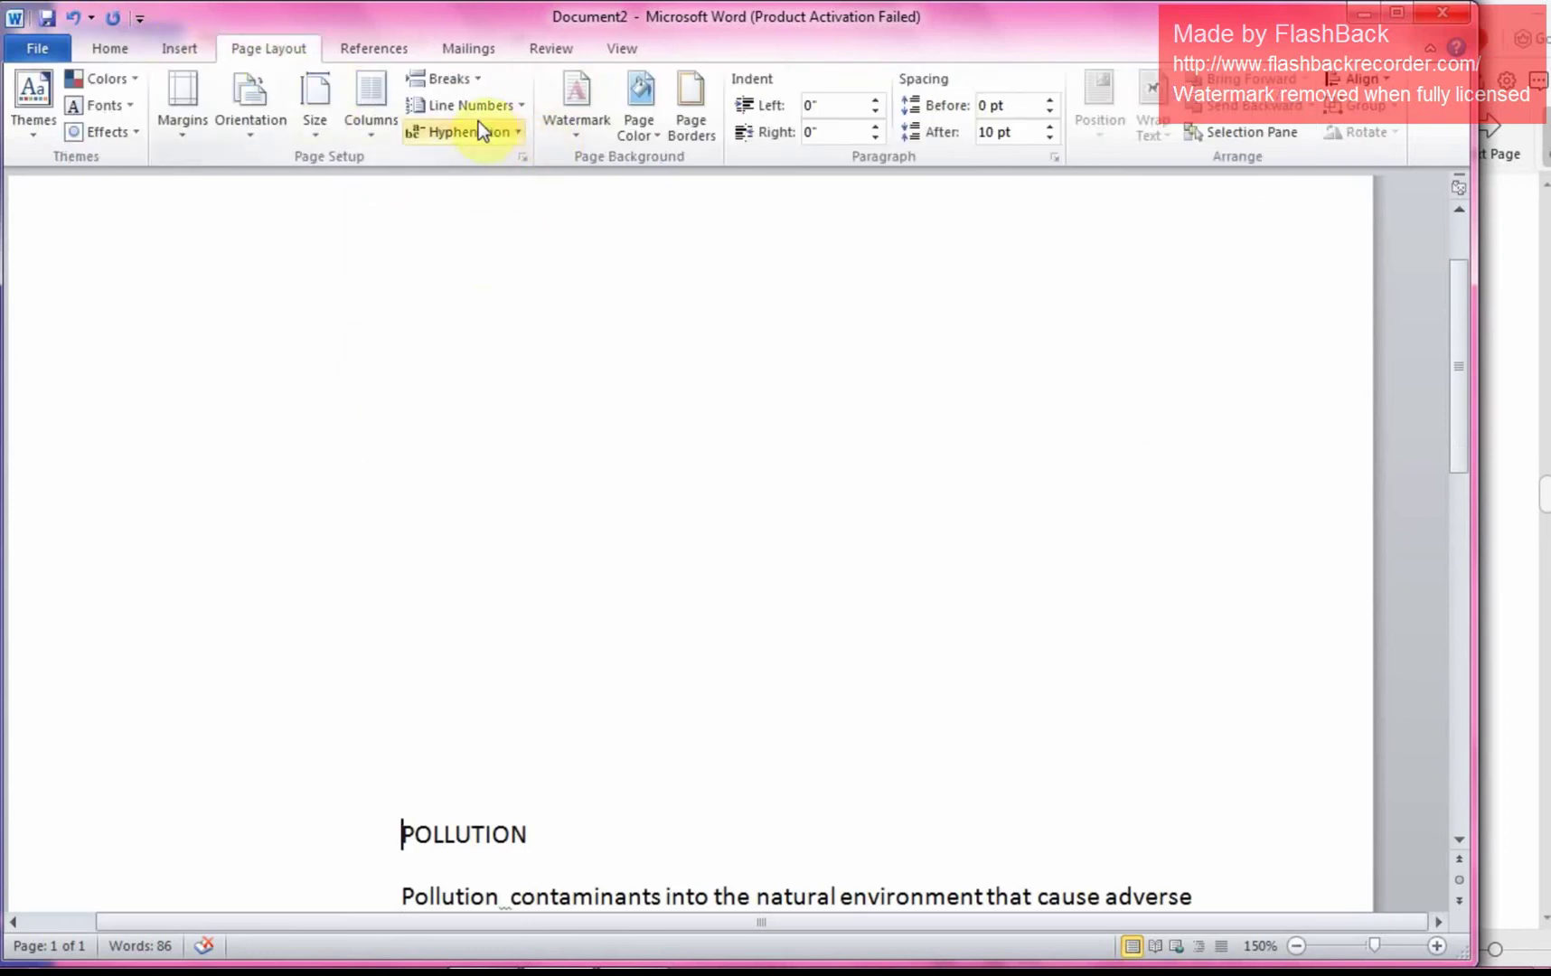
click(180, 132)
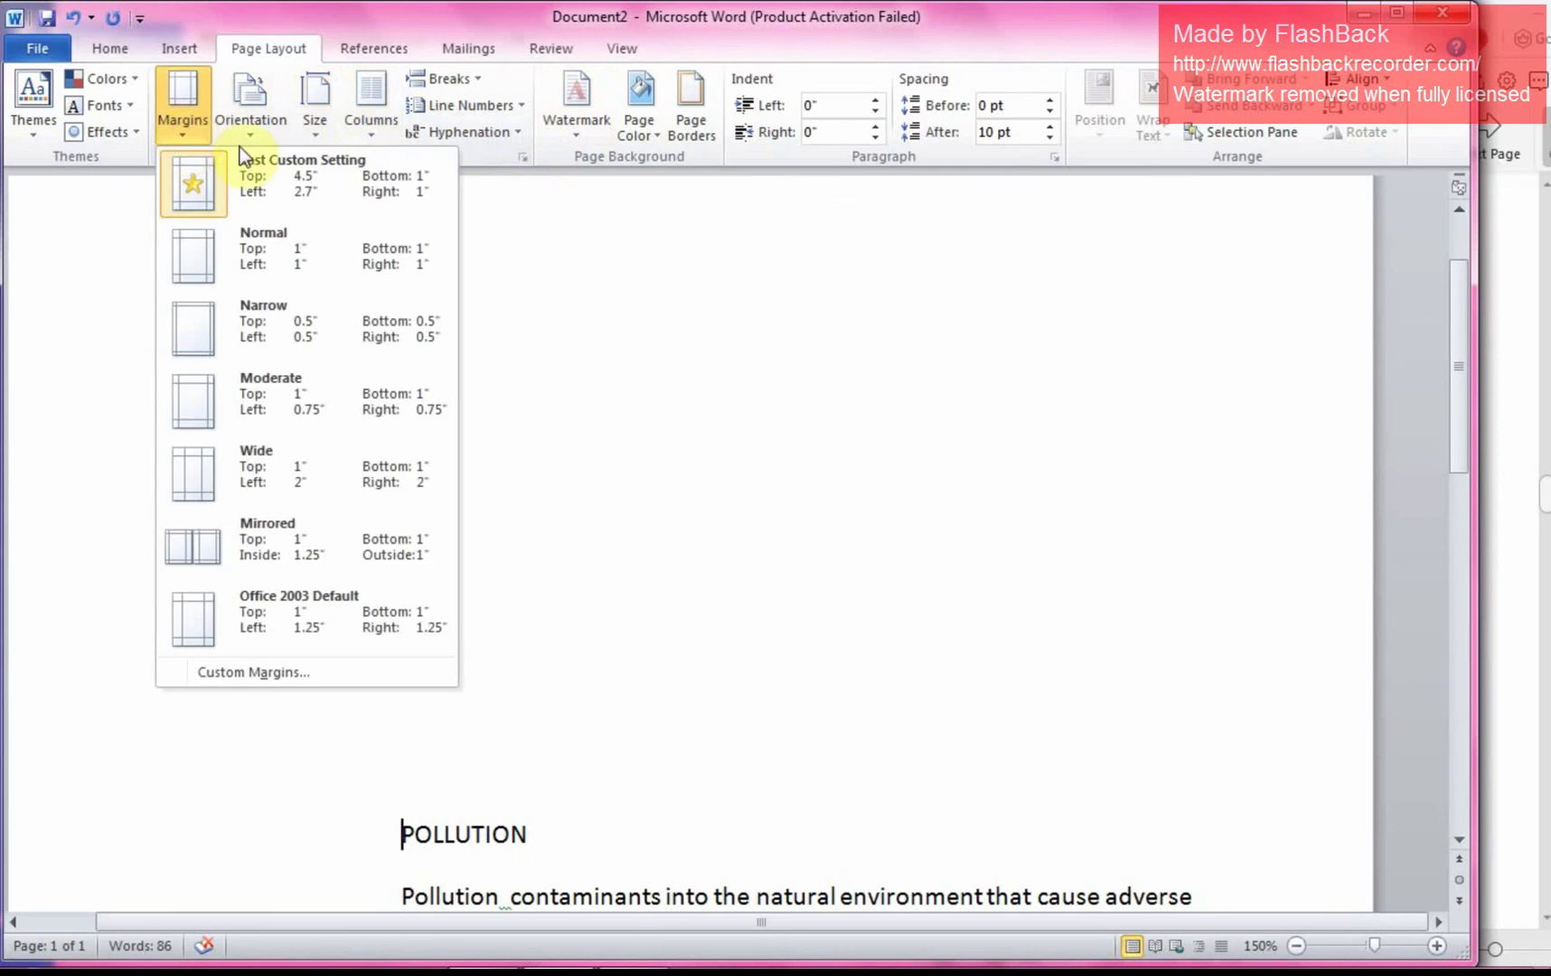
click(262, 262)
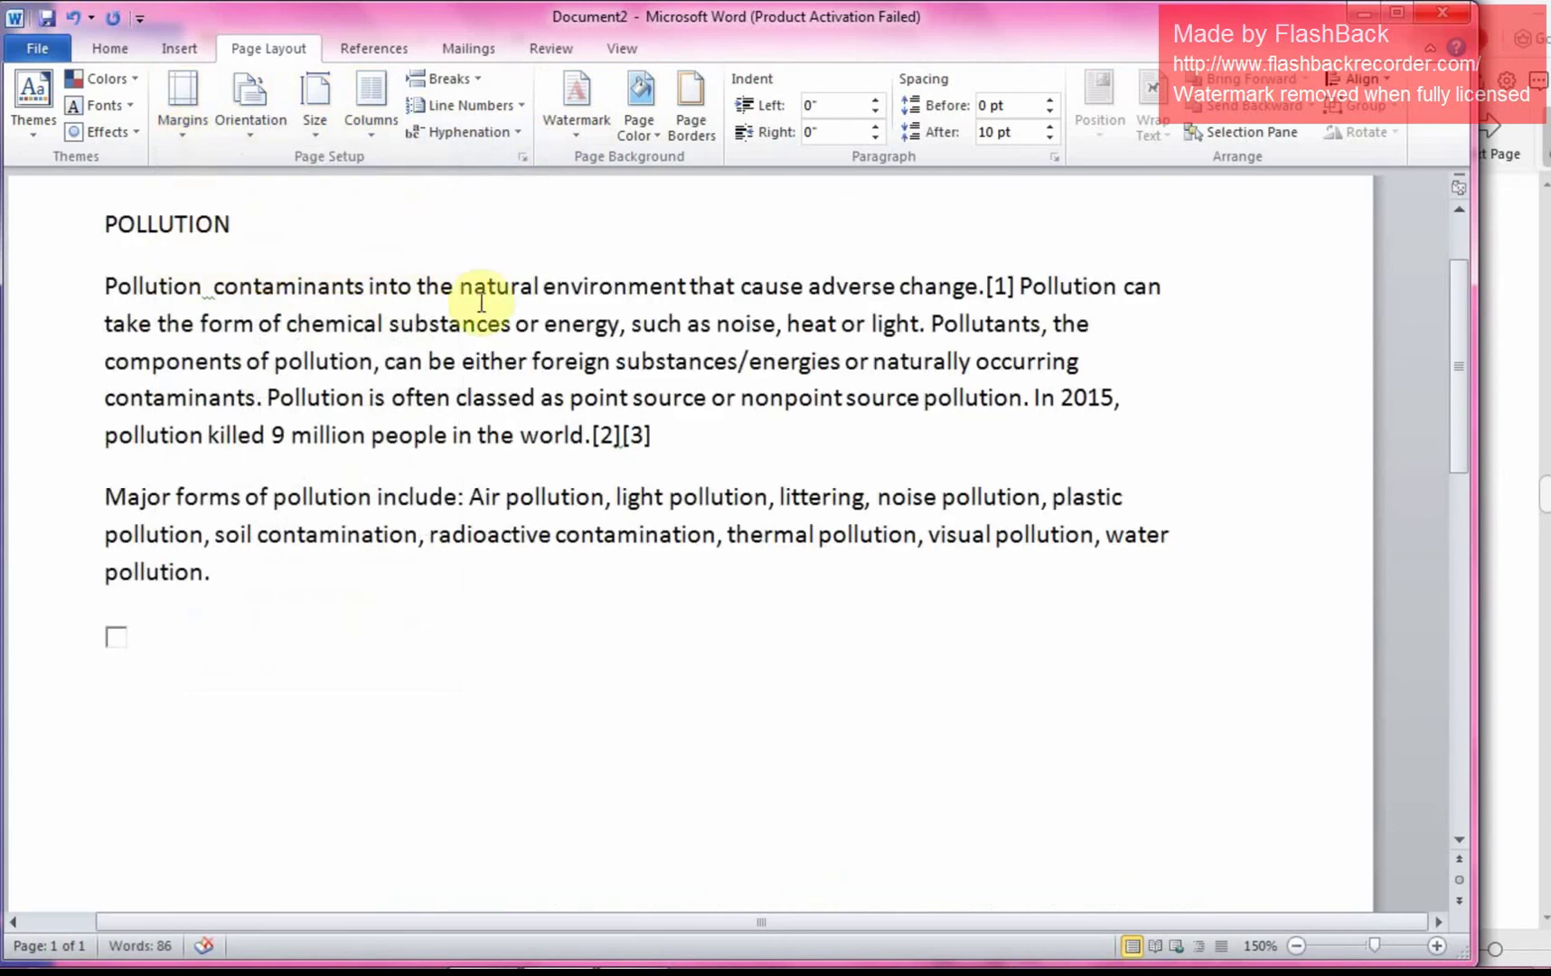
scroll(485, 306, up, 2)
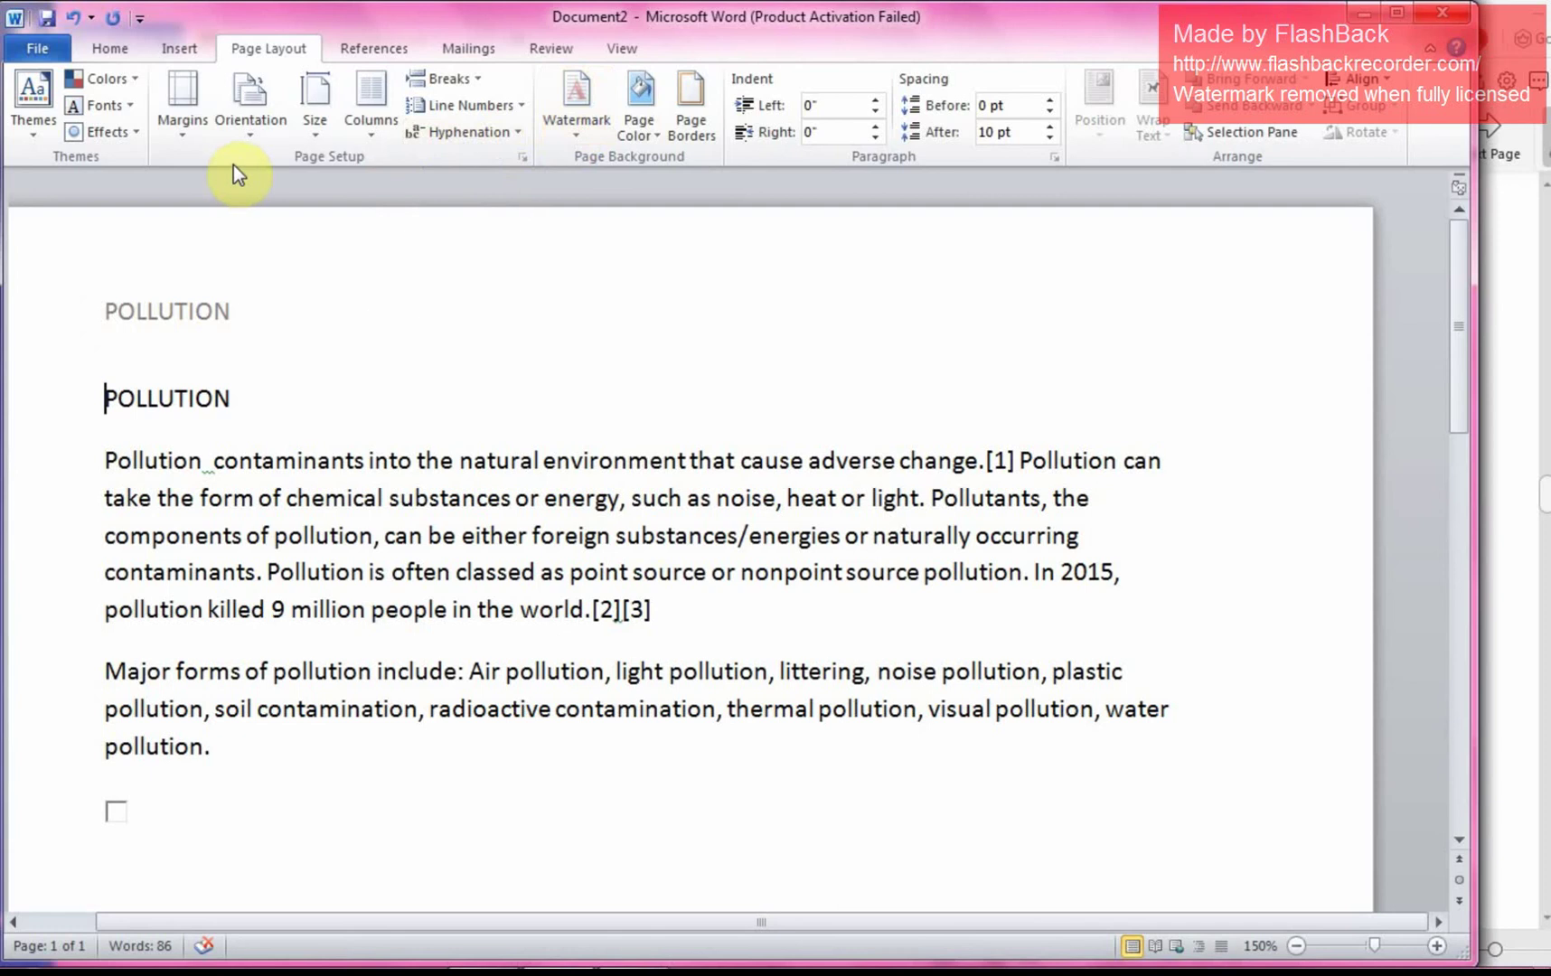
- Insert a Plain Number 1 page number at the bottom of the page and return to the body text
click(183, 56)
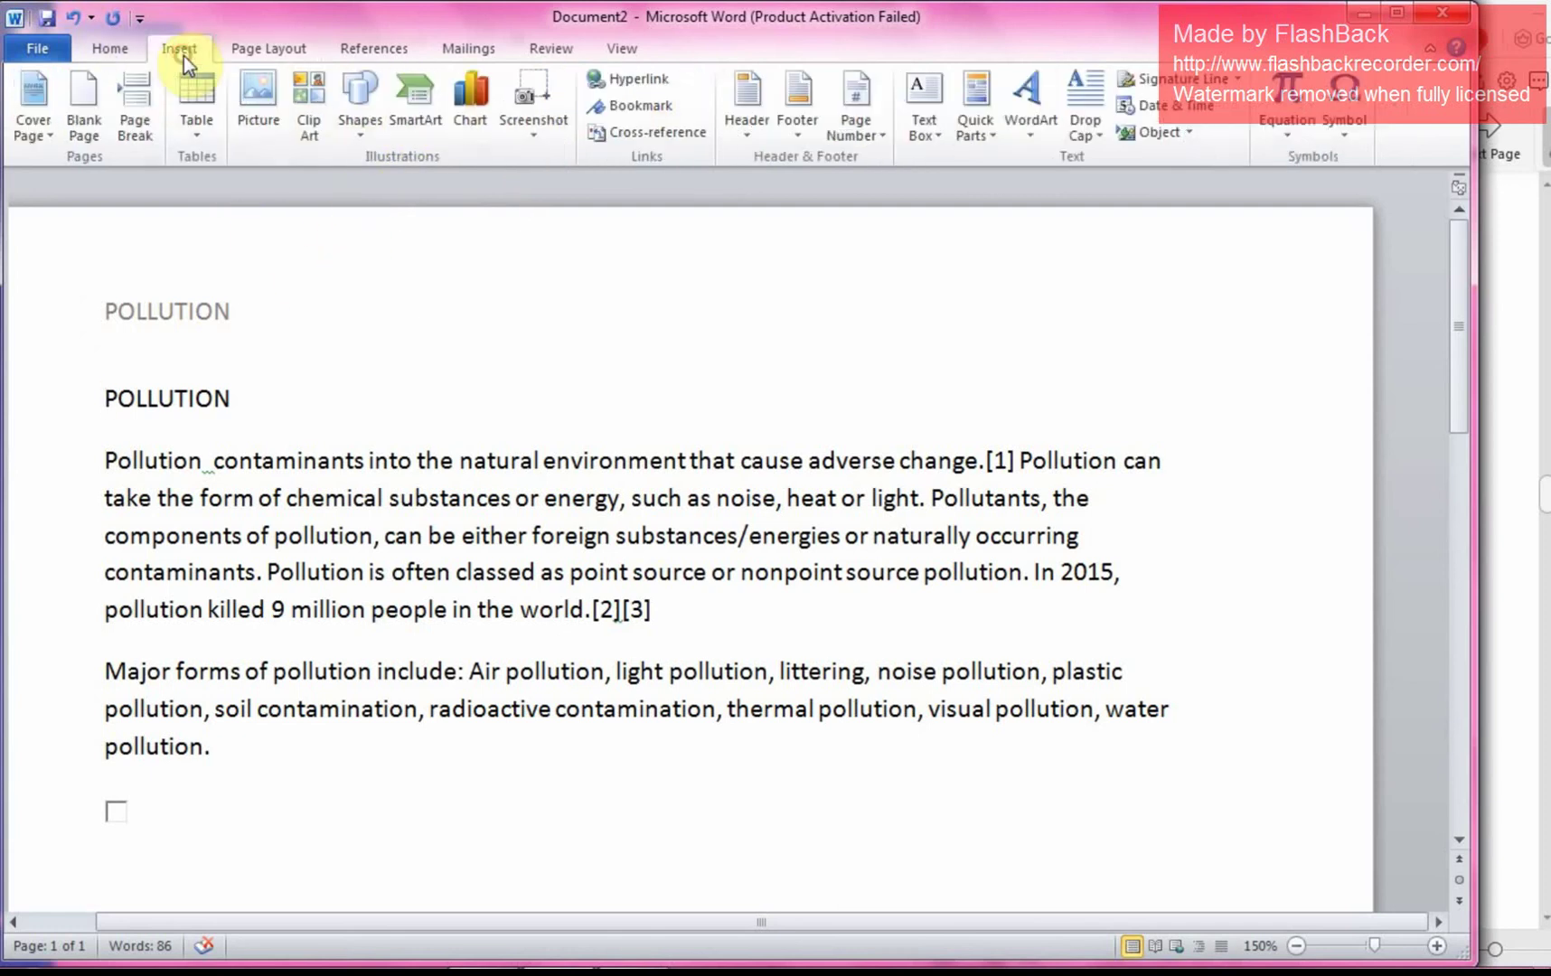
click(798, 132)
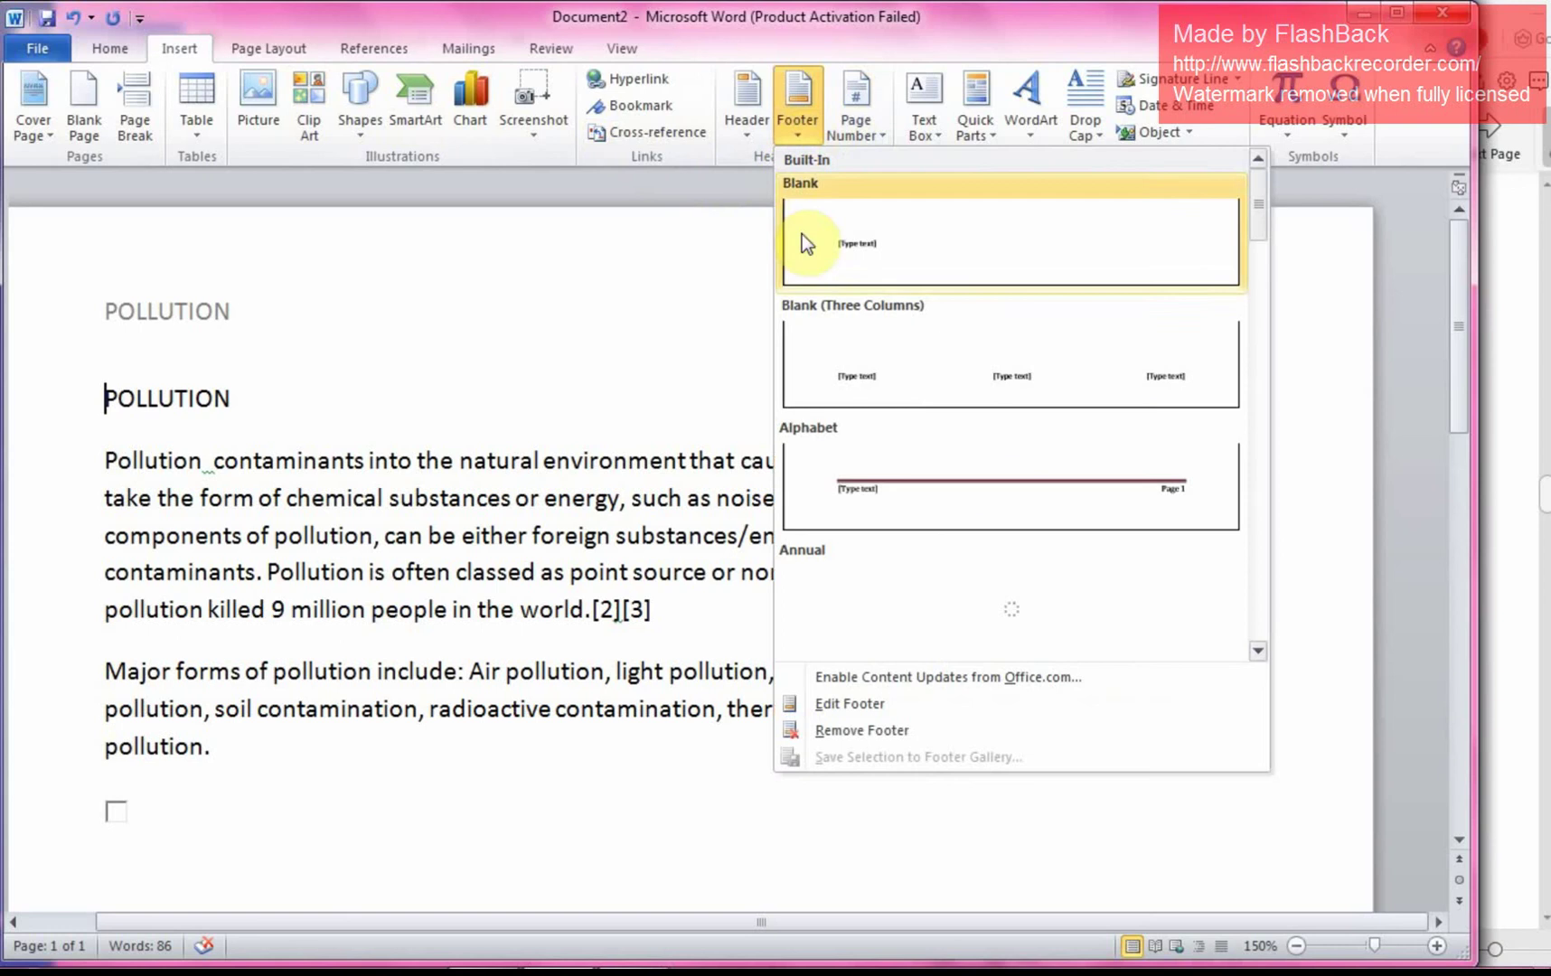
click(881, 132)
mouse_move(898, 198)
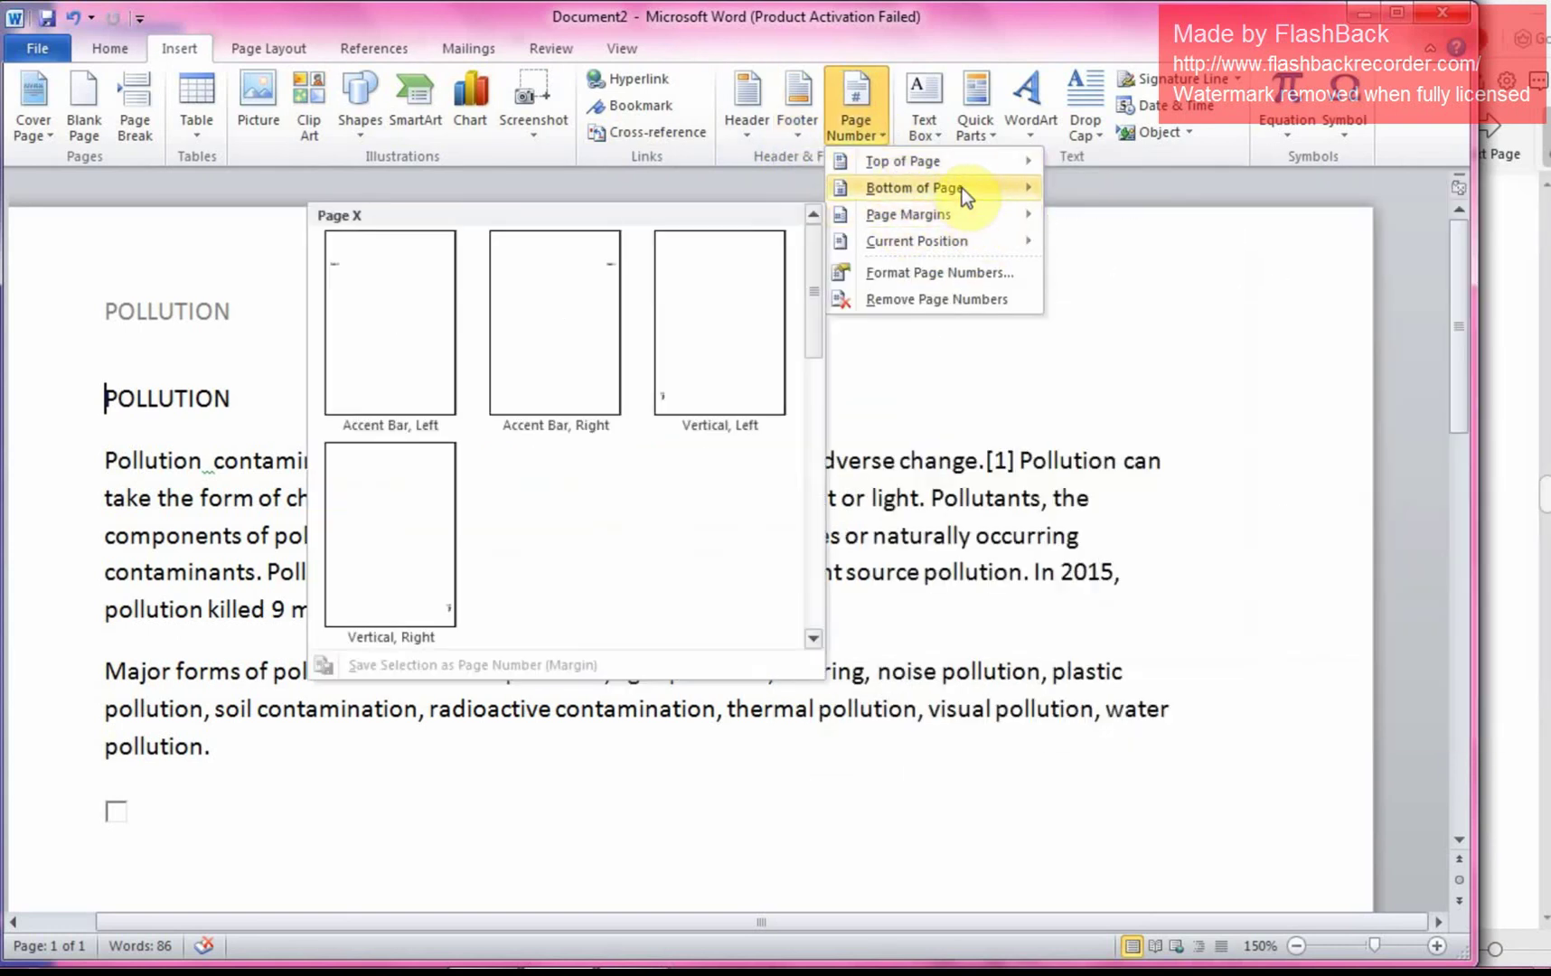
mouse_move(984, 185)
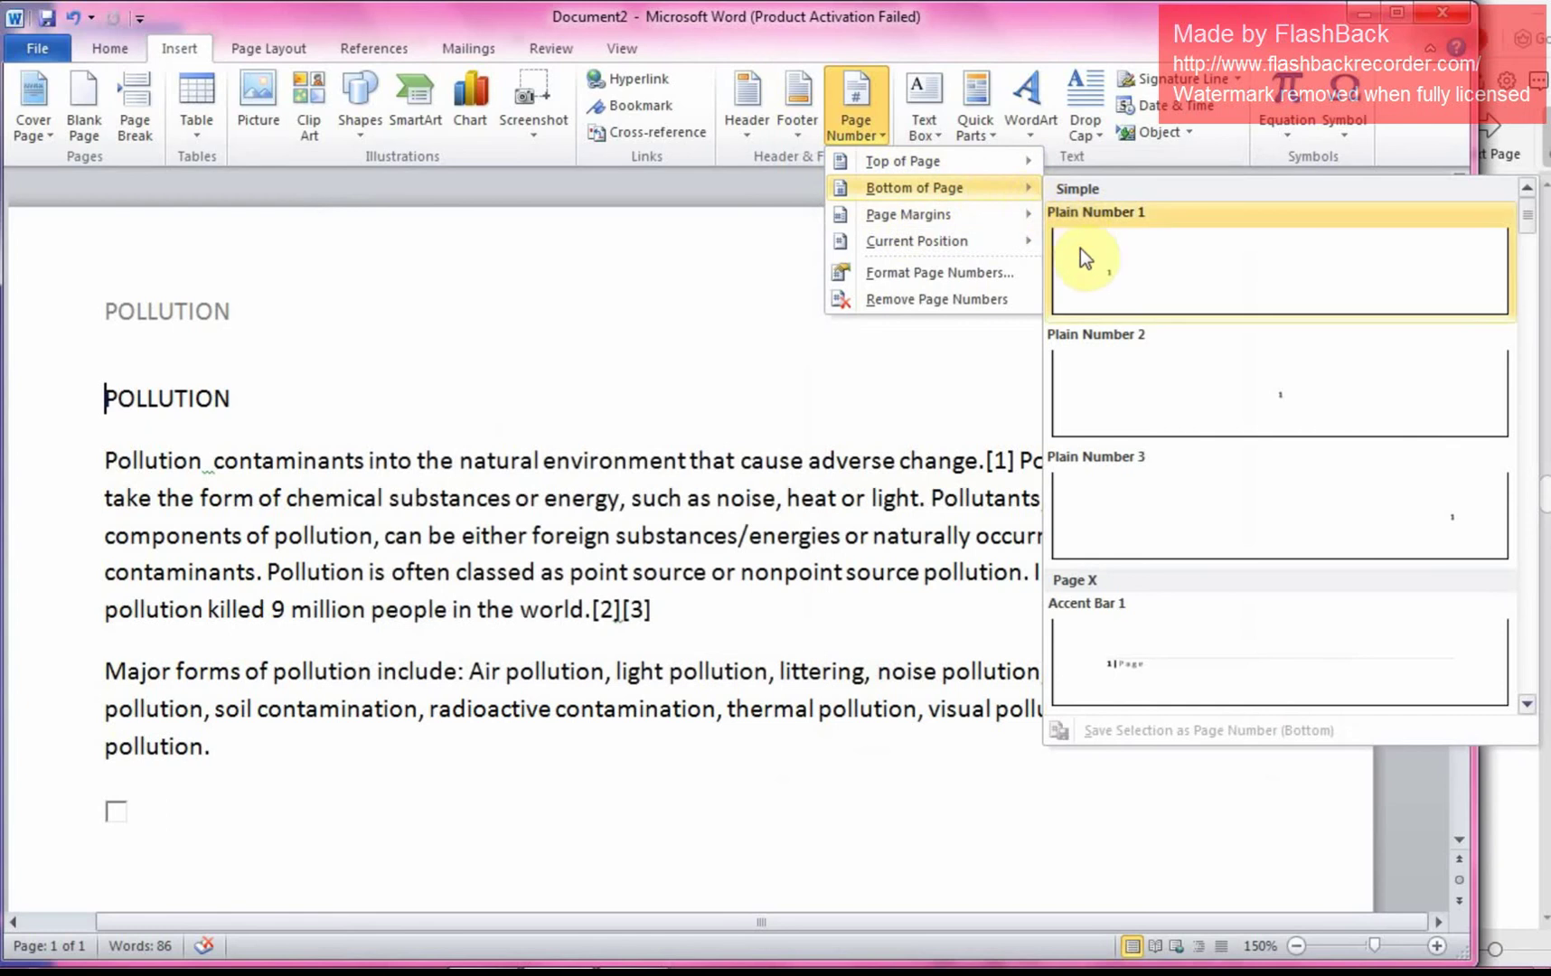
click(1116, 296)
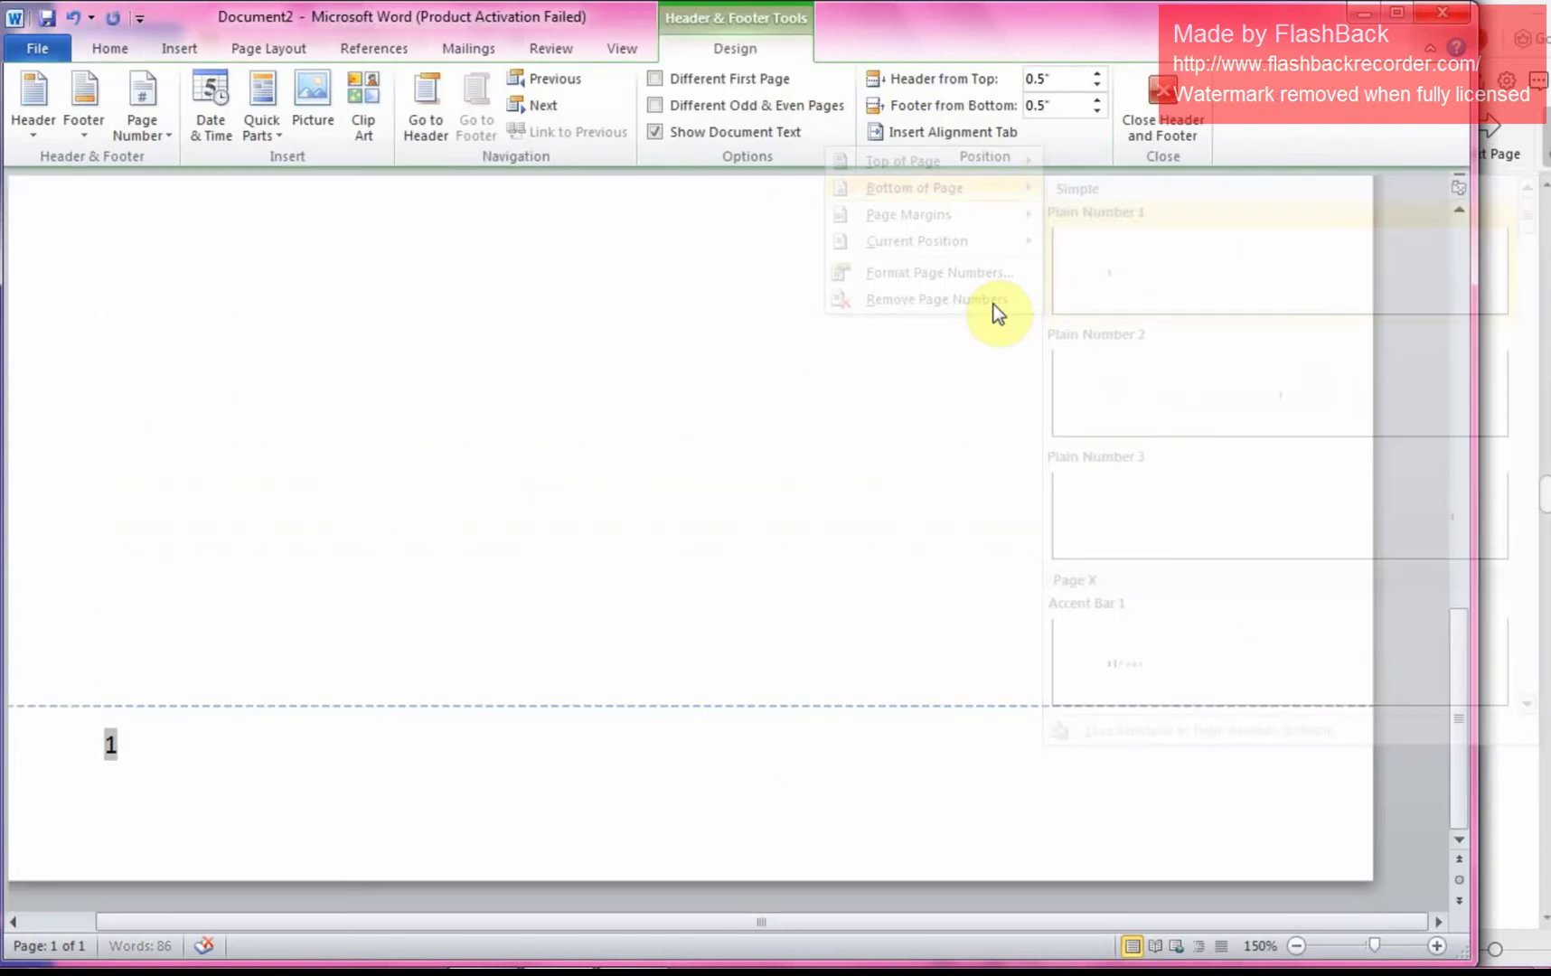
scroll(346, 466, up, 5)
scroll(350, 448, down, 5)
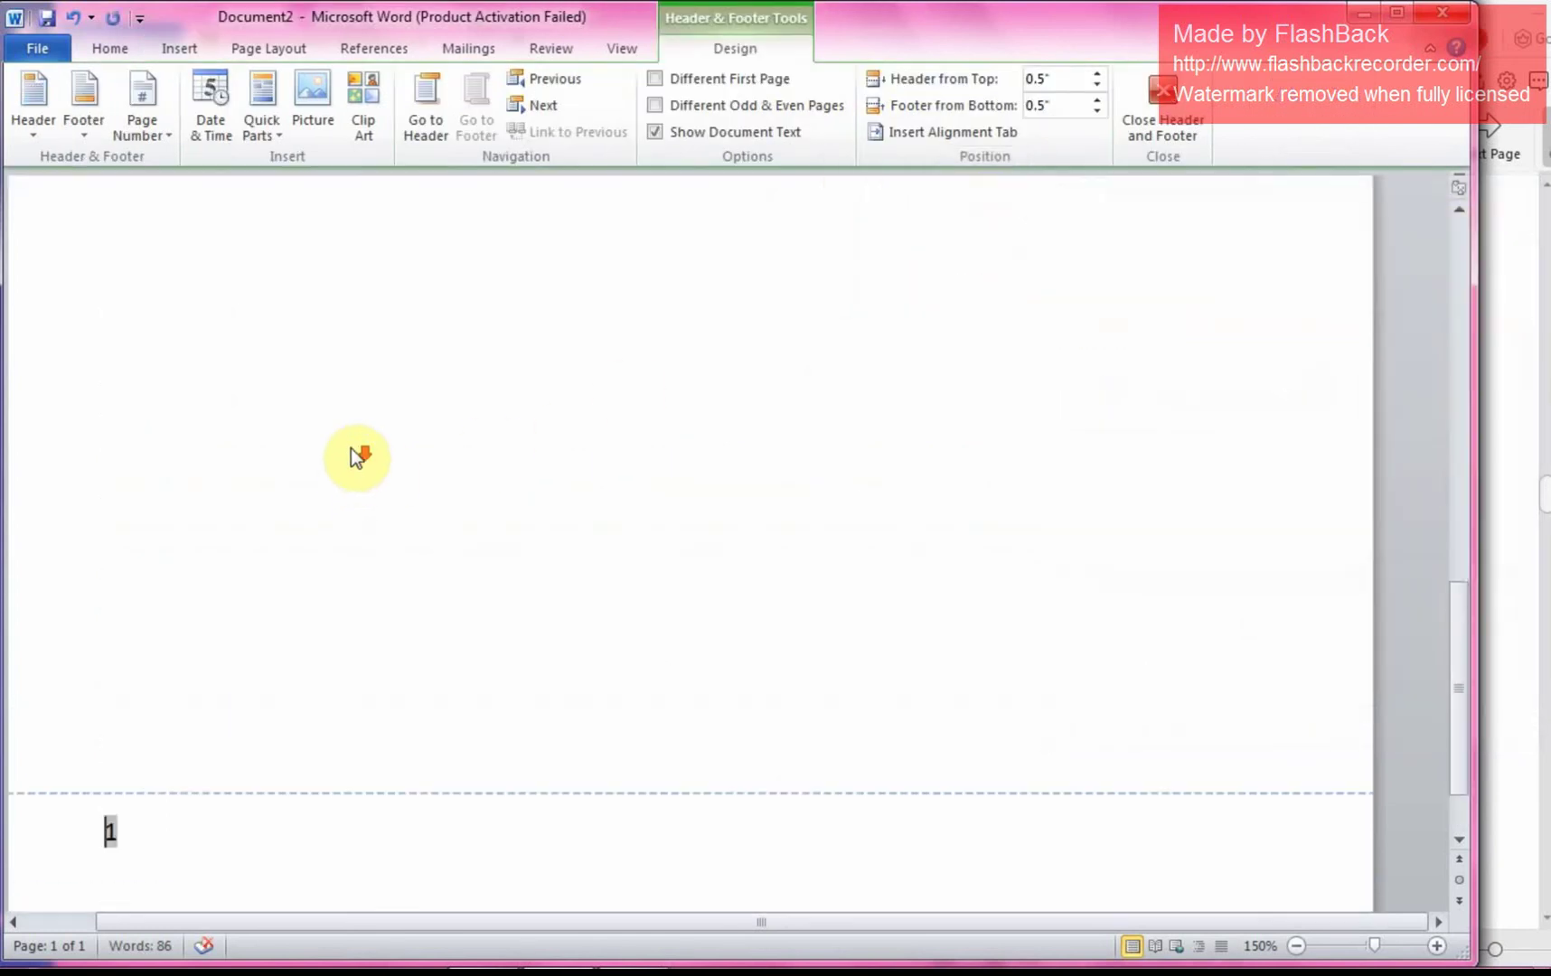
drag(134, 743, 250, 464)
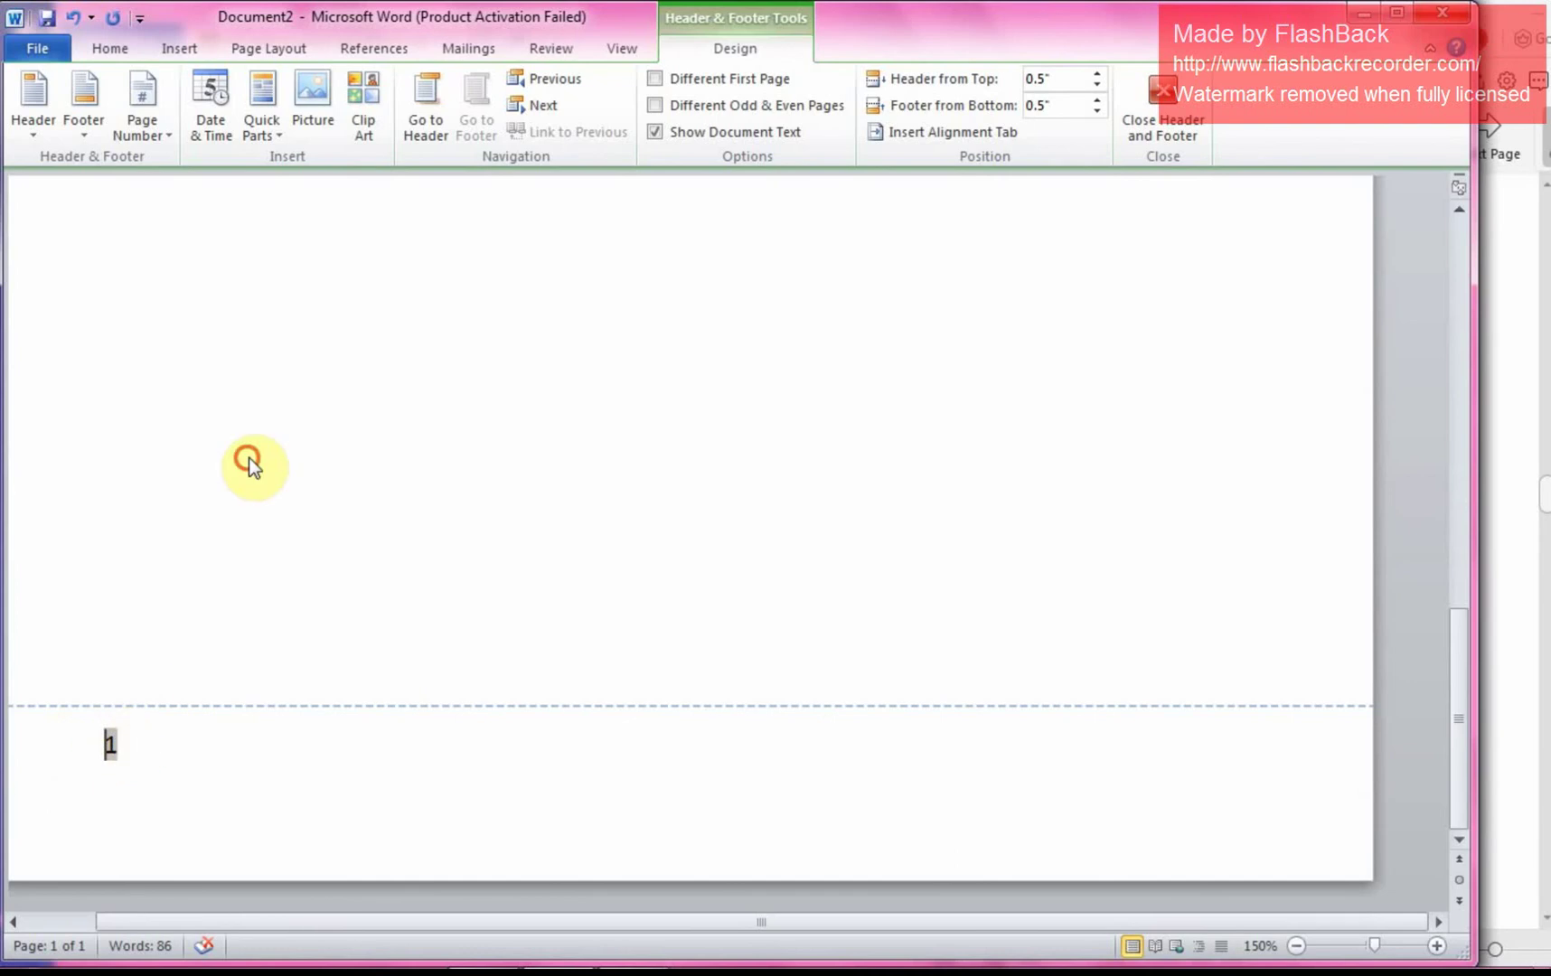
double_click(254, 458)
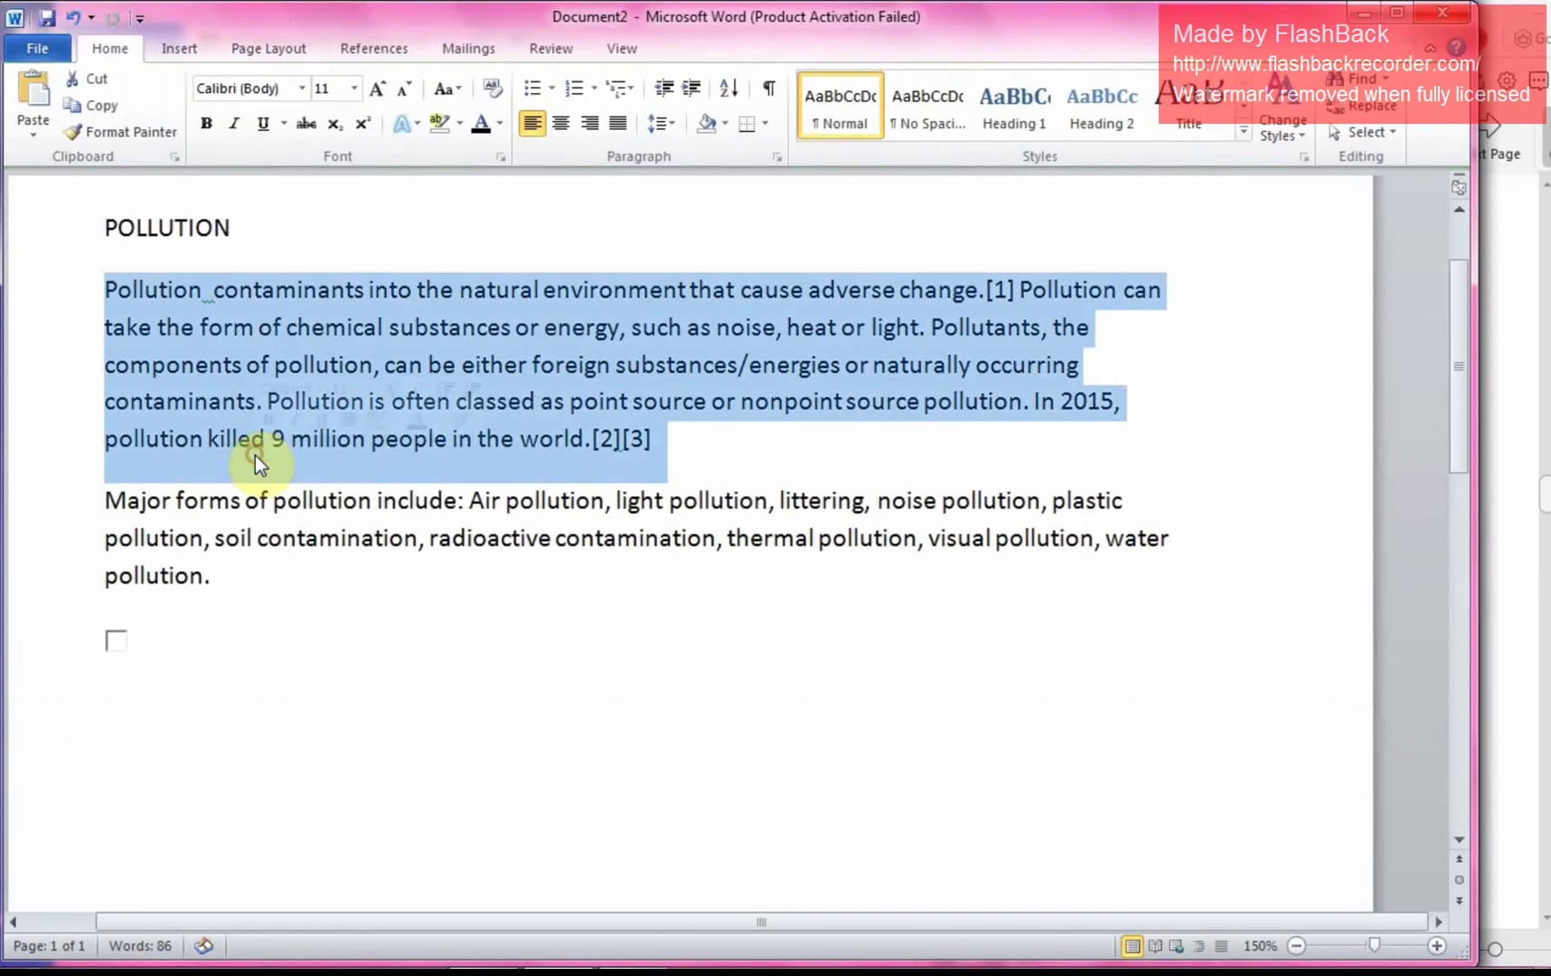
scroll(371, 498, down, 8)
scroll(197, 821, down, 4)
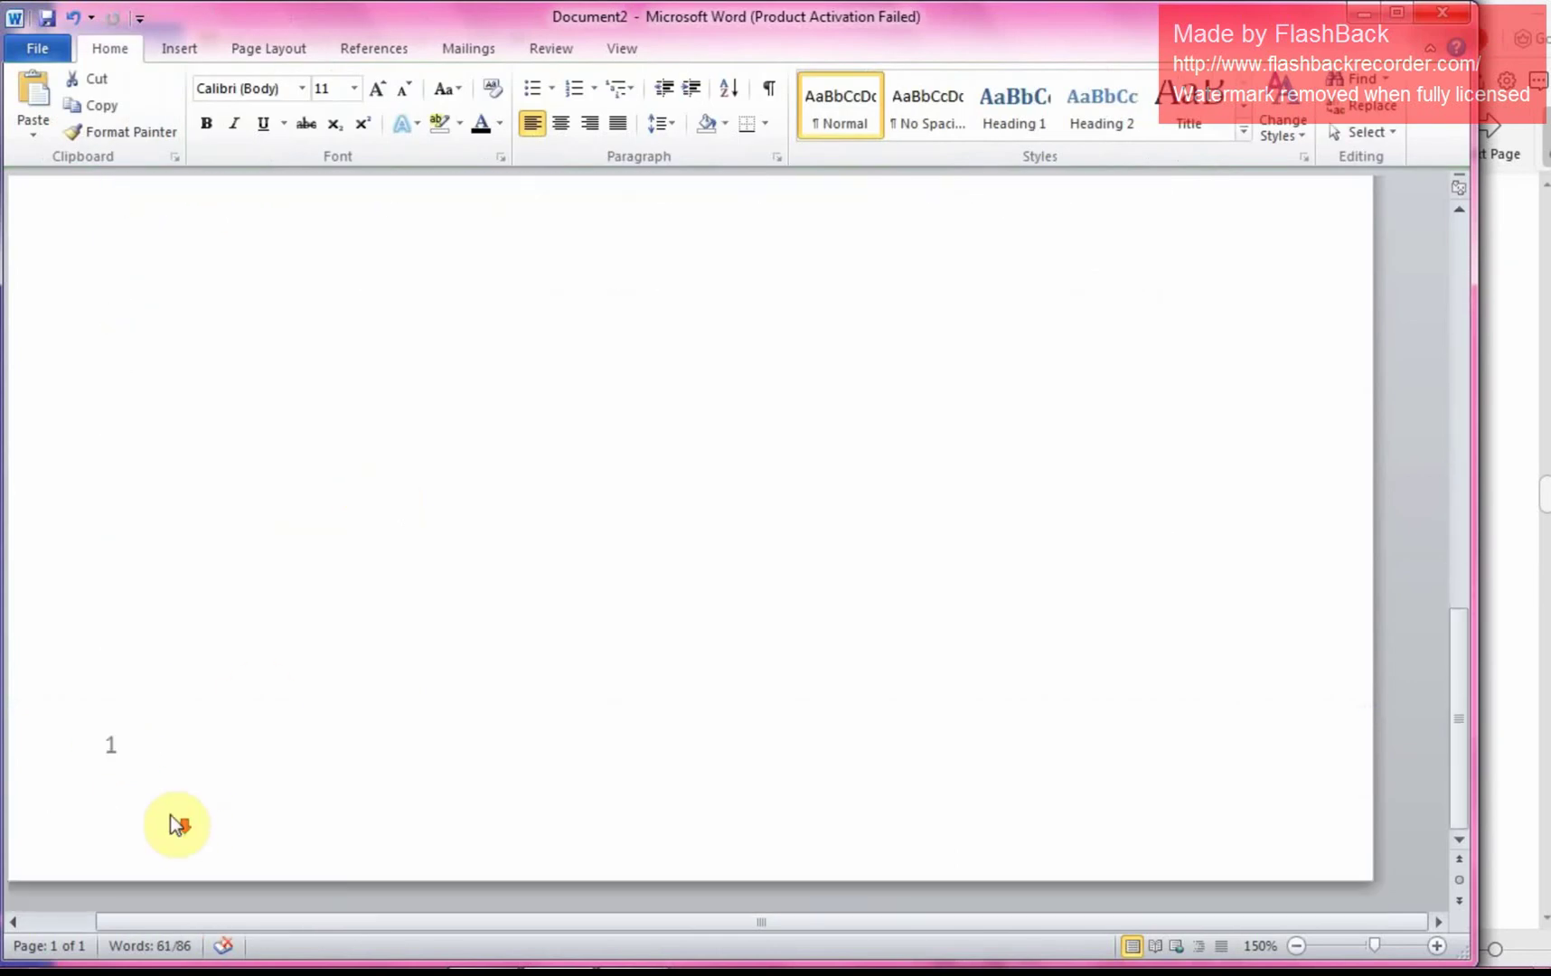
- Delete the POLLUTION text from the page header and return to the body text
scroll(183, 786, up, 10)
scroll(225, 703, up, 3)
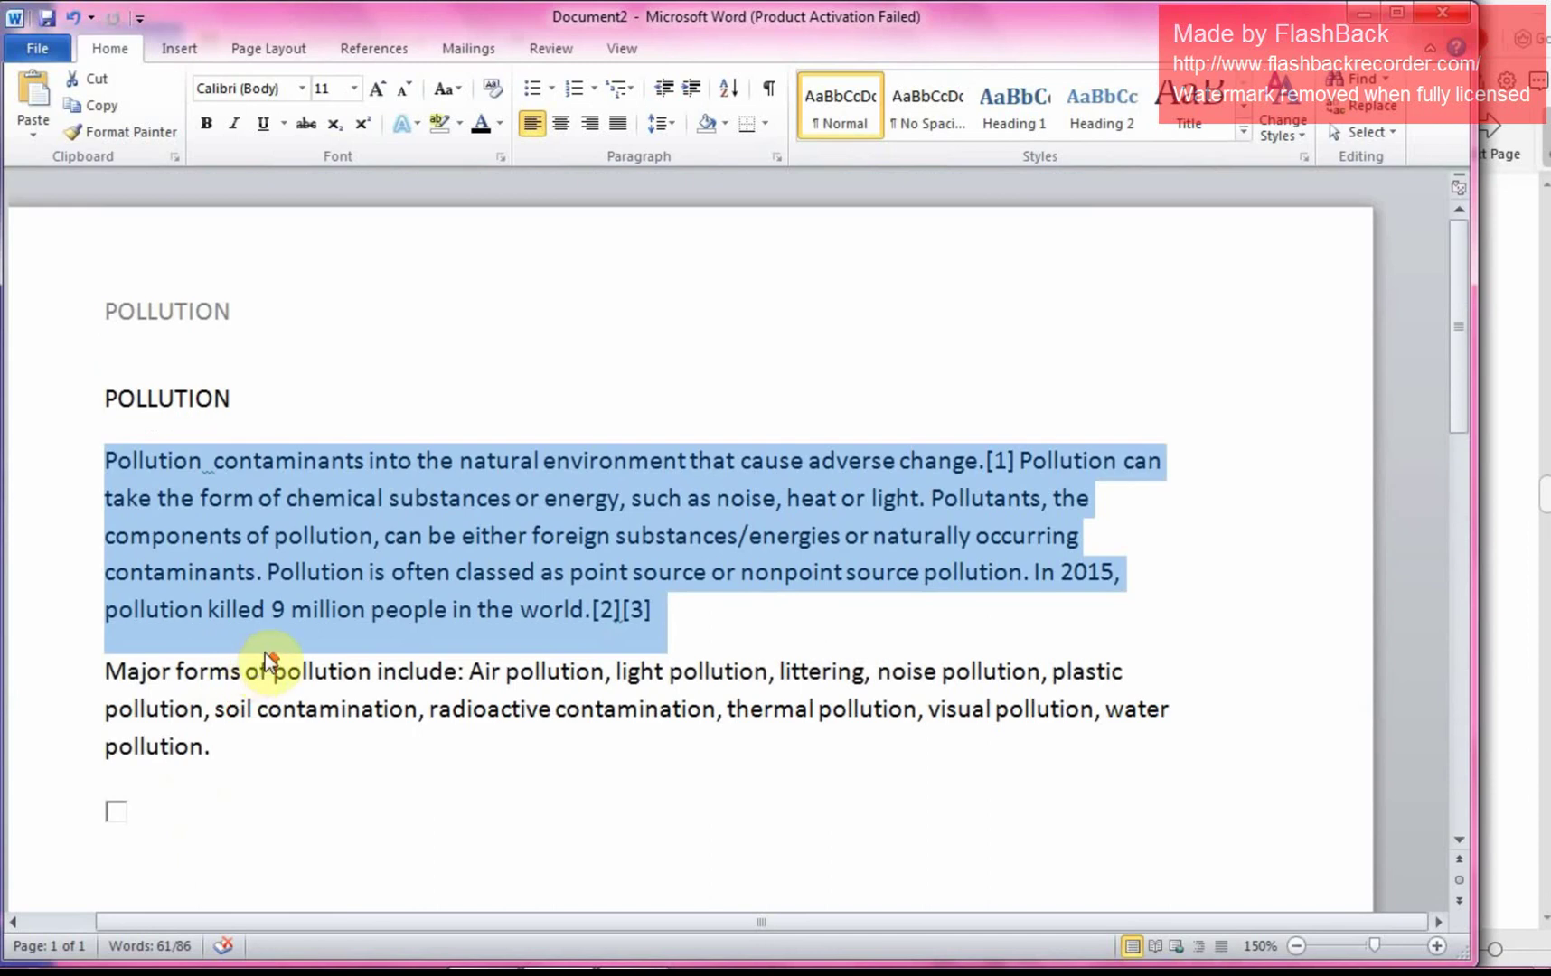
double_click(220, 313)
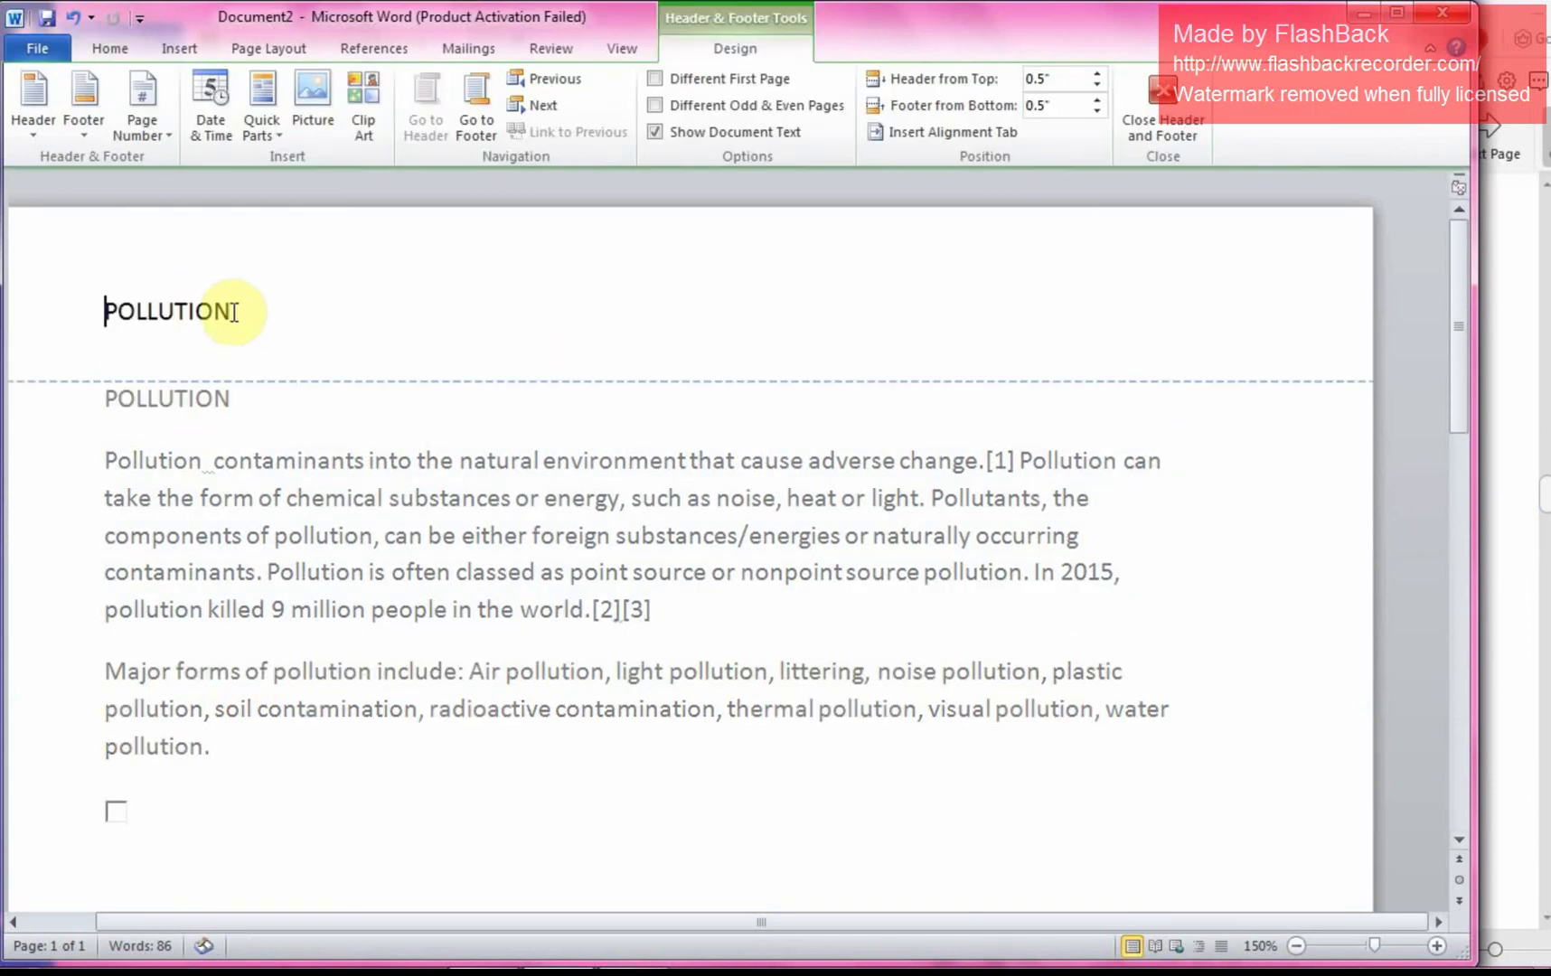
drag(237, 310, 62, 310)
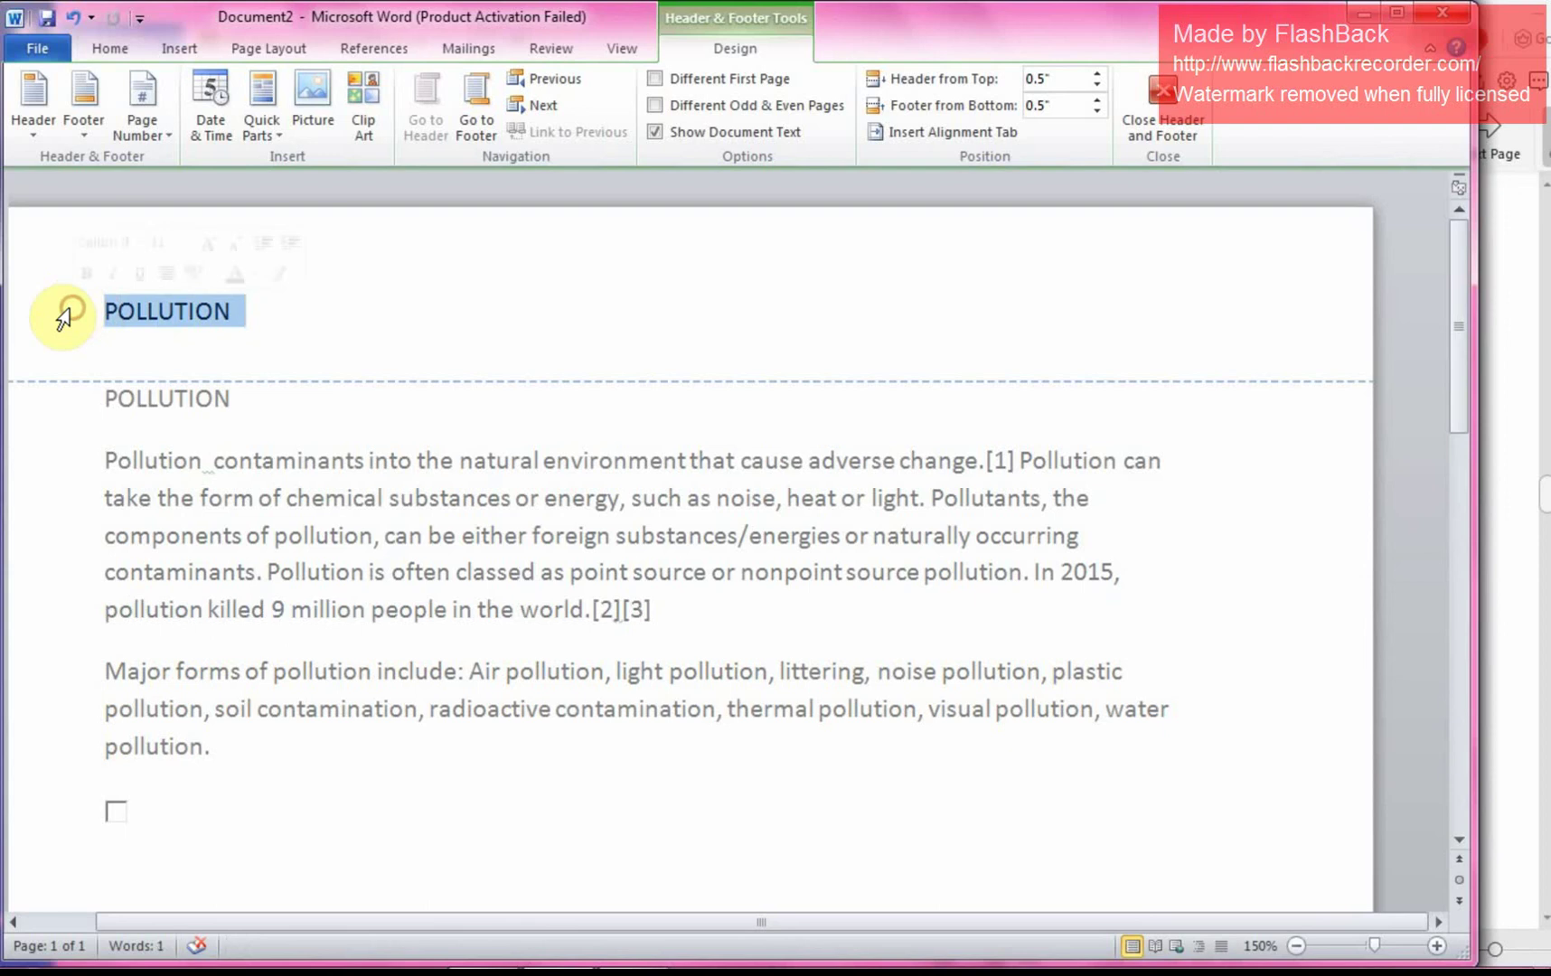
key(Delete)
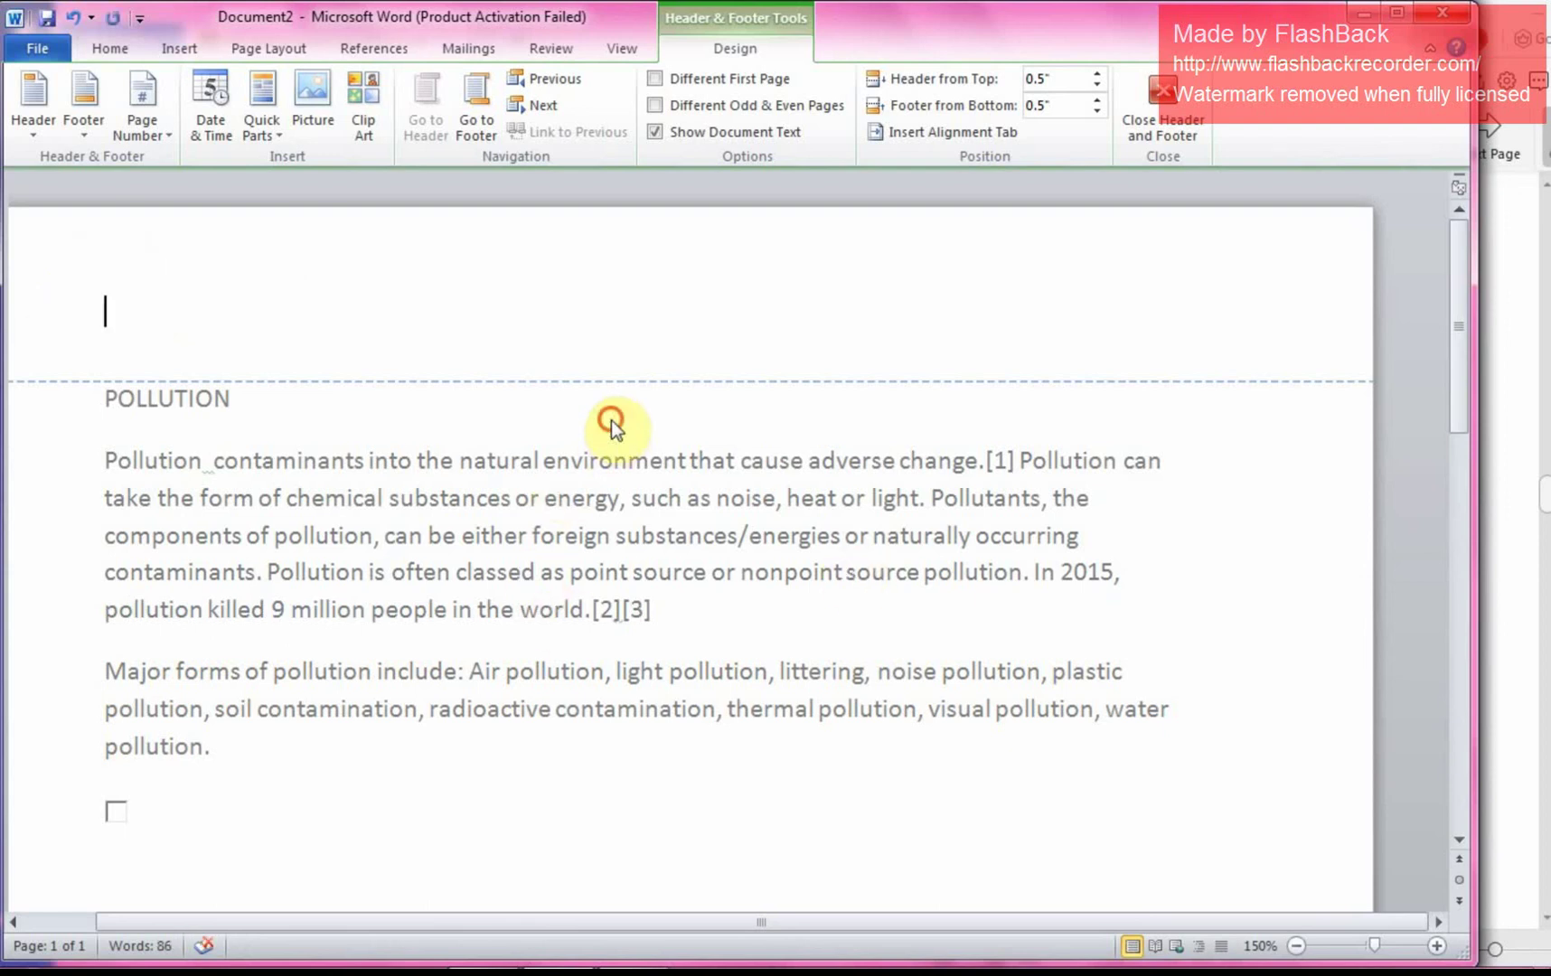
triple_click(604, 420)
- Delete the page number from the footer and return to the body text
scroll(651, 488, down, 7)
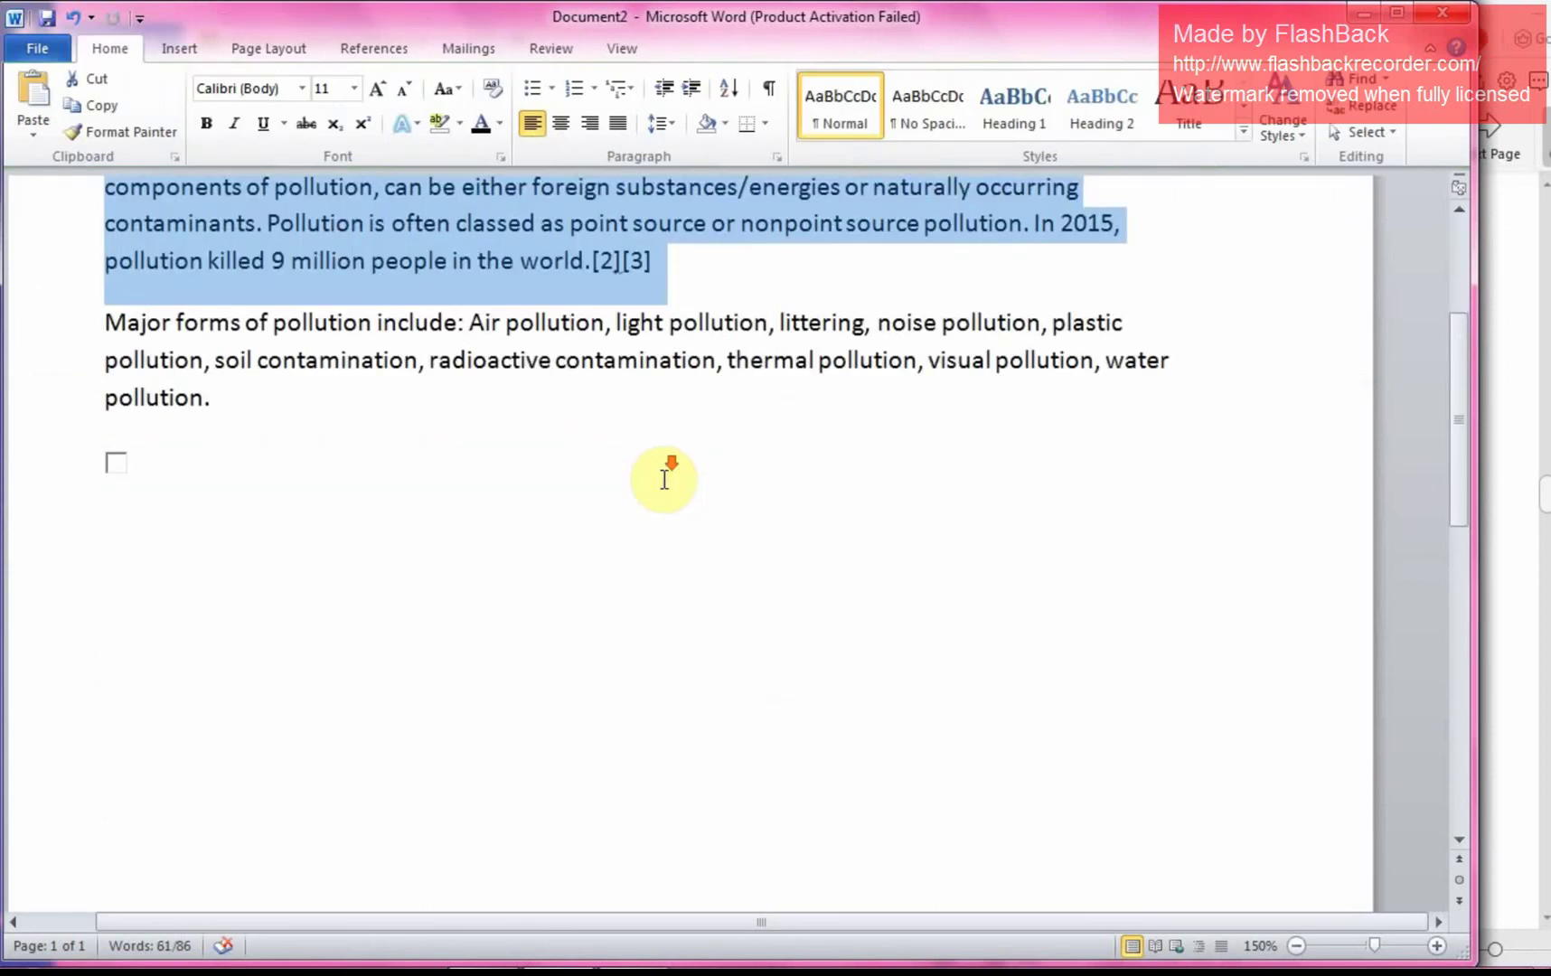
double_click(126, 743)
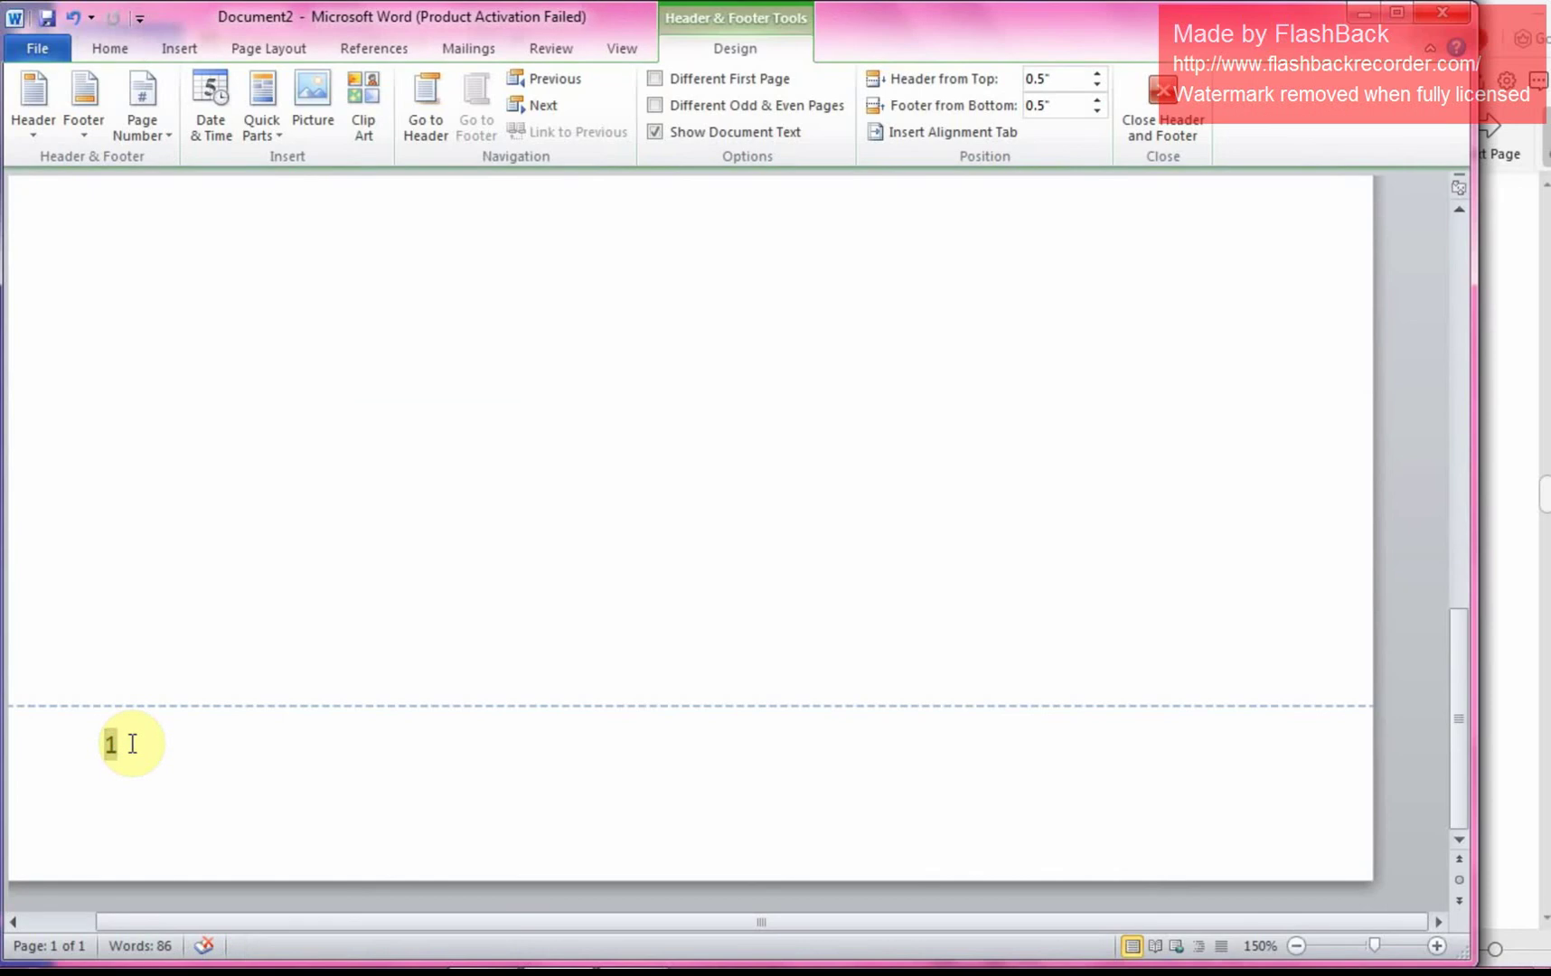
key(Delete)
double_click(402, 373)
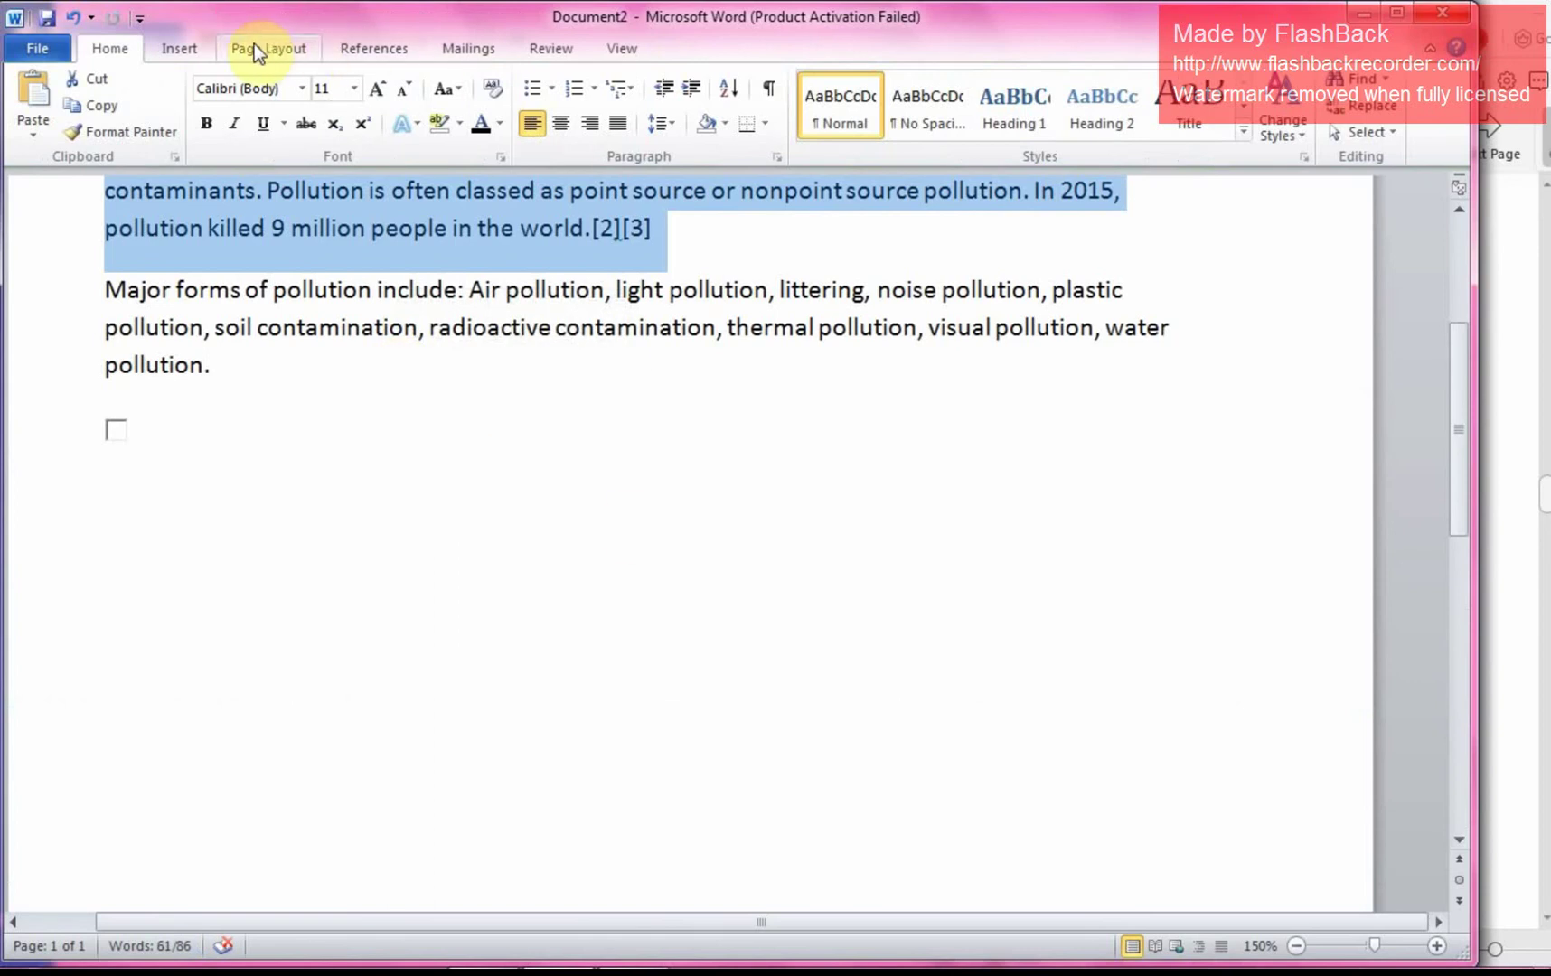
- Consult the section on inserting a page break in the WPS Office PDF and return to the Word document
click(1507, 607)
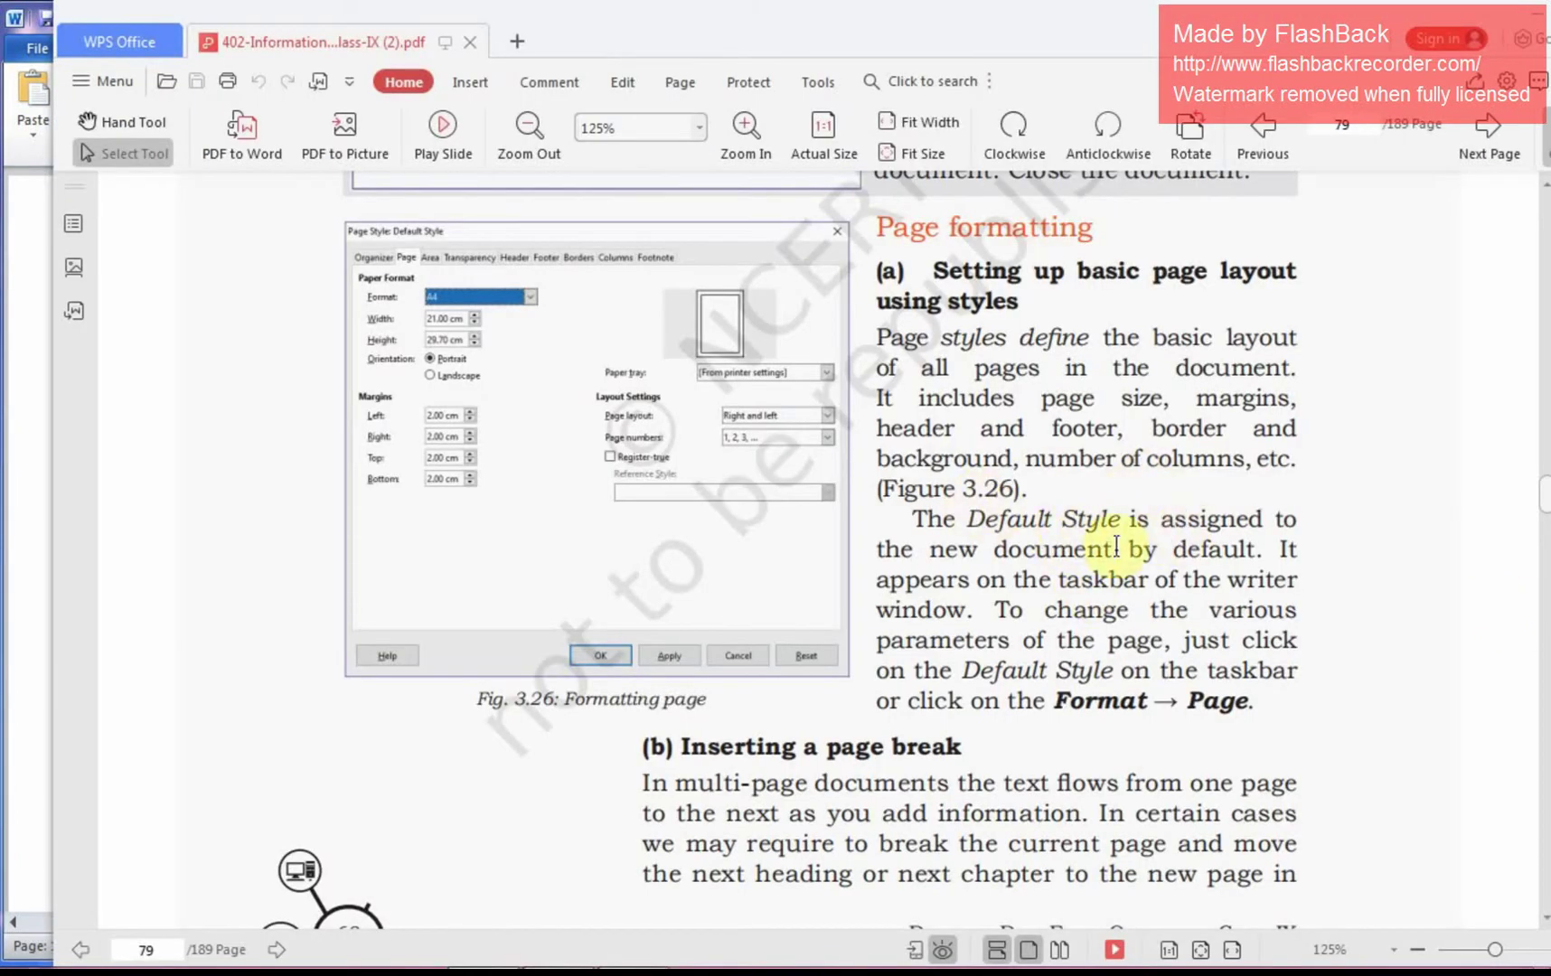
scroll(1050, 565, down, 3)
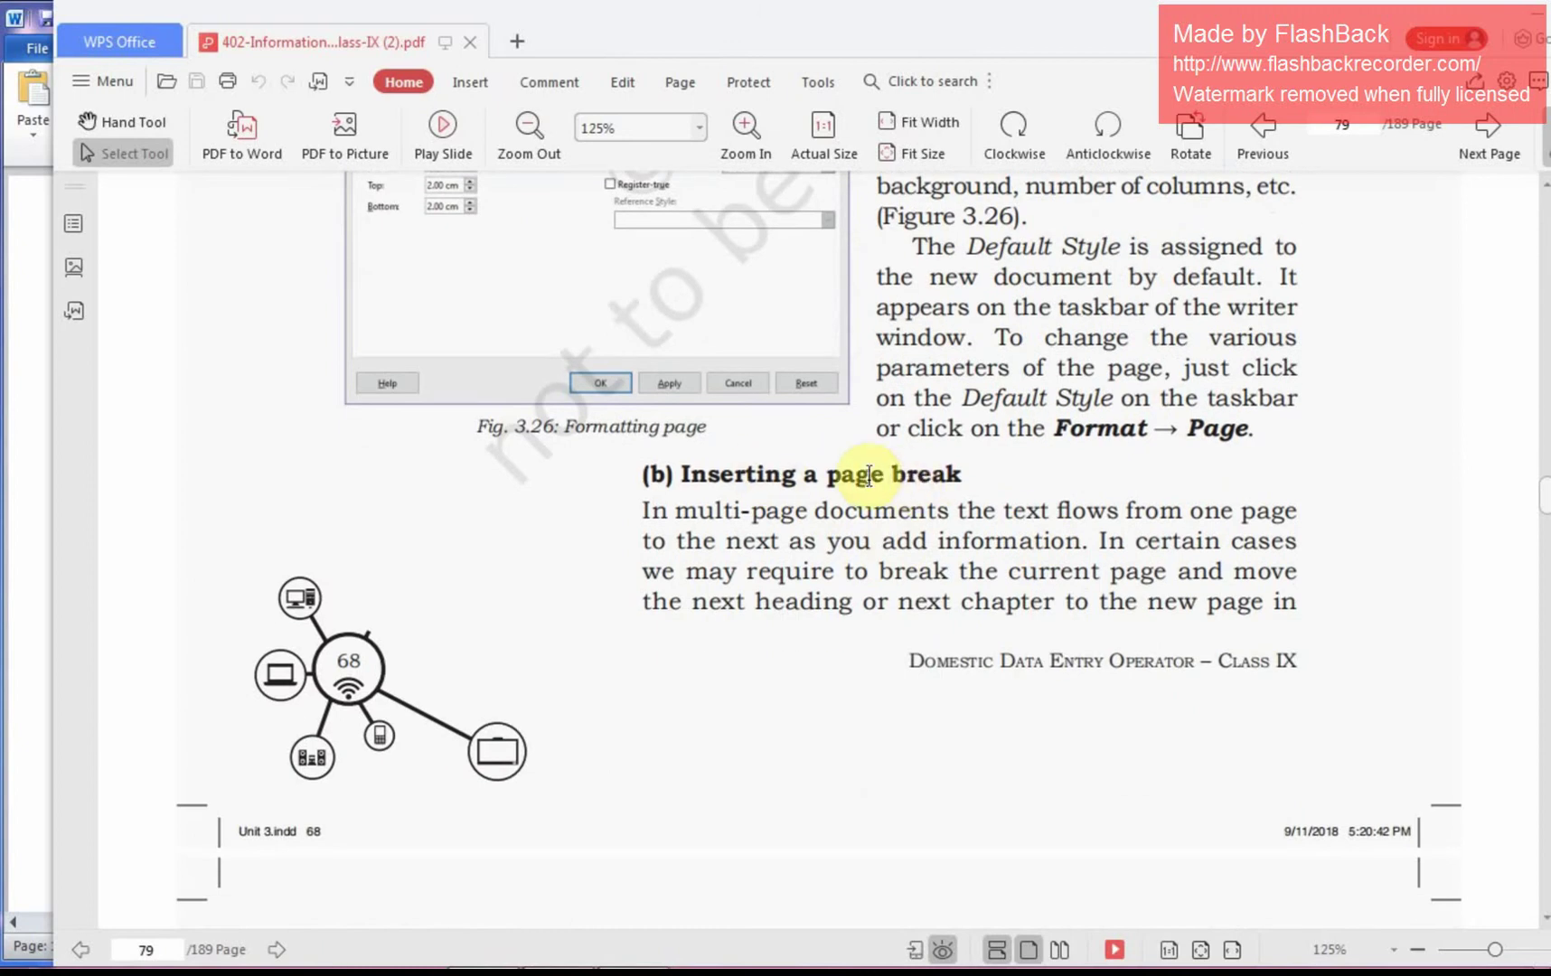
click(5, 368)
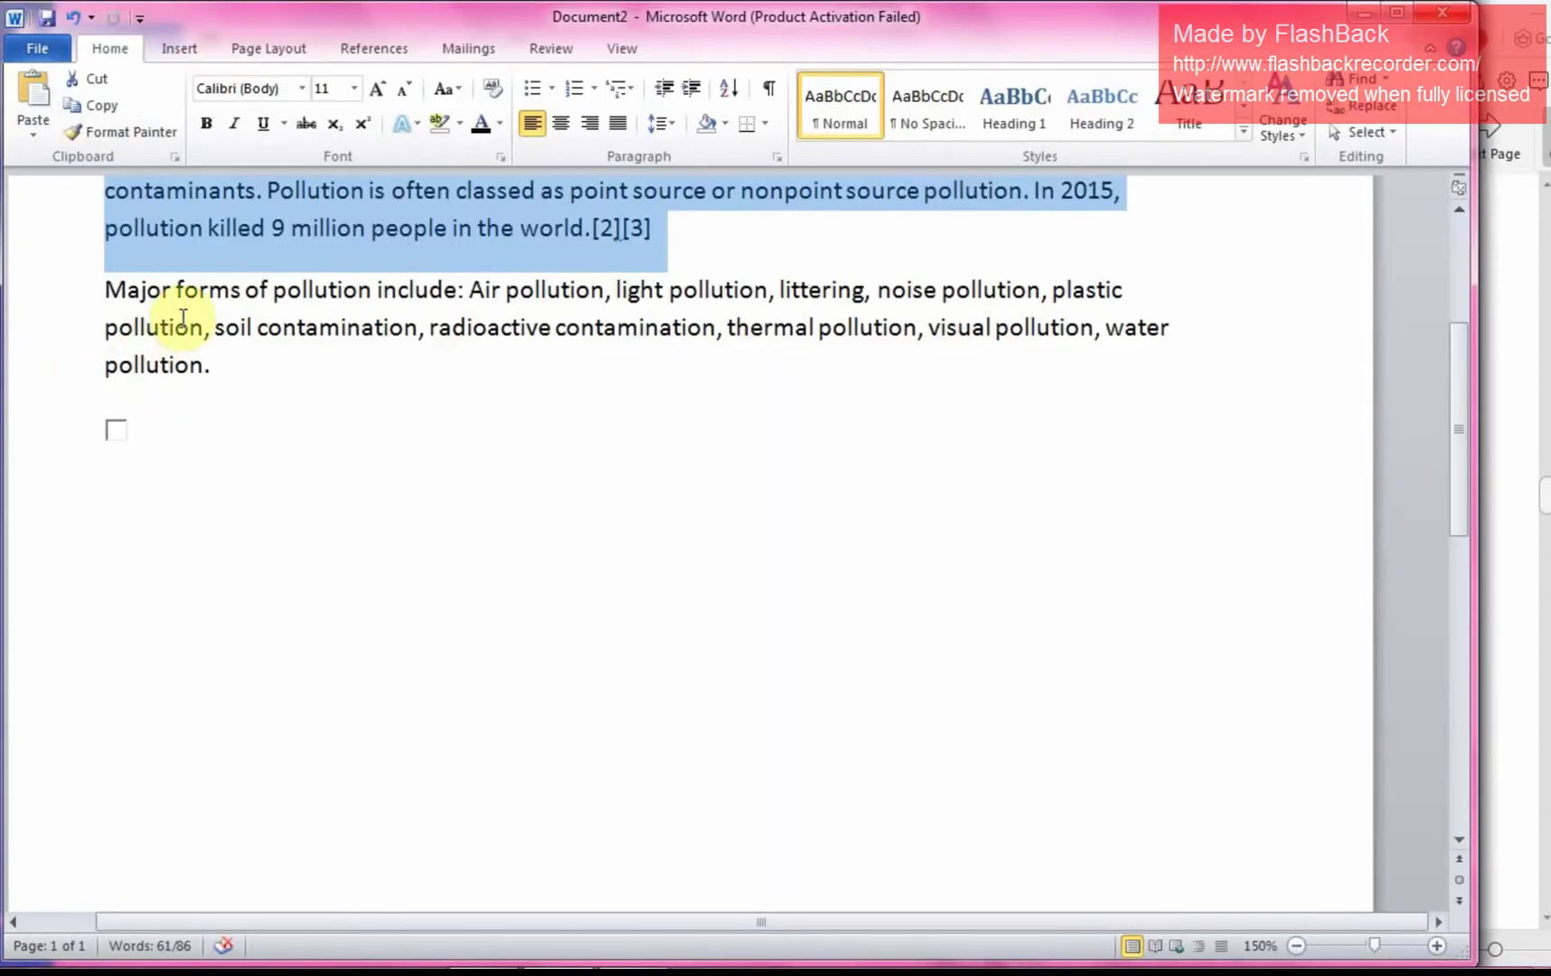
- Insert a page break after the first body paragraph, before the paragraph beginning "Major forms of pollution include"
scroll(203, 335, up, 3)
scroll(201, 334, up, 1)
click(179, 49)
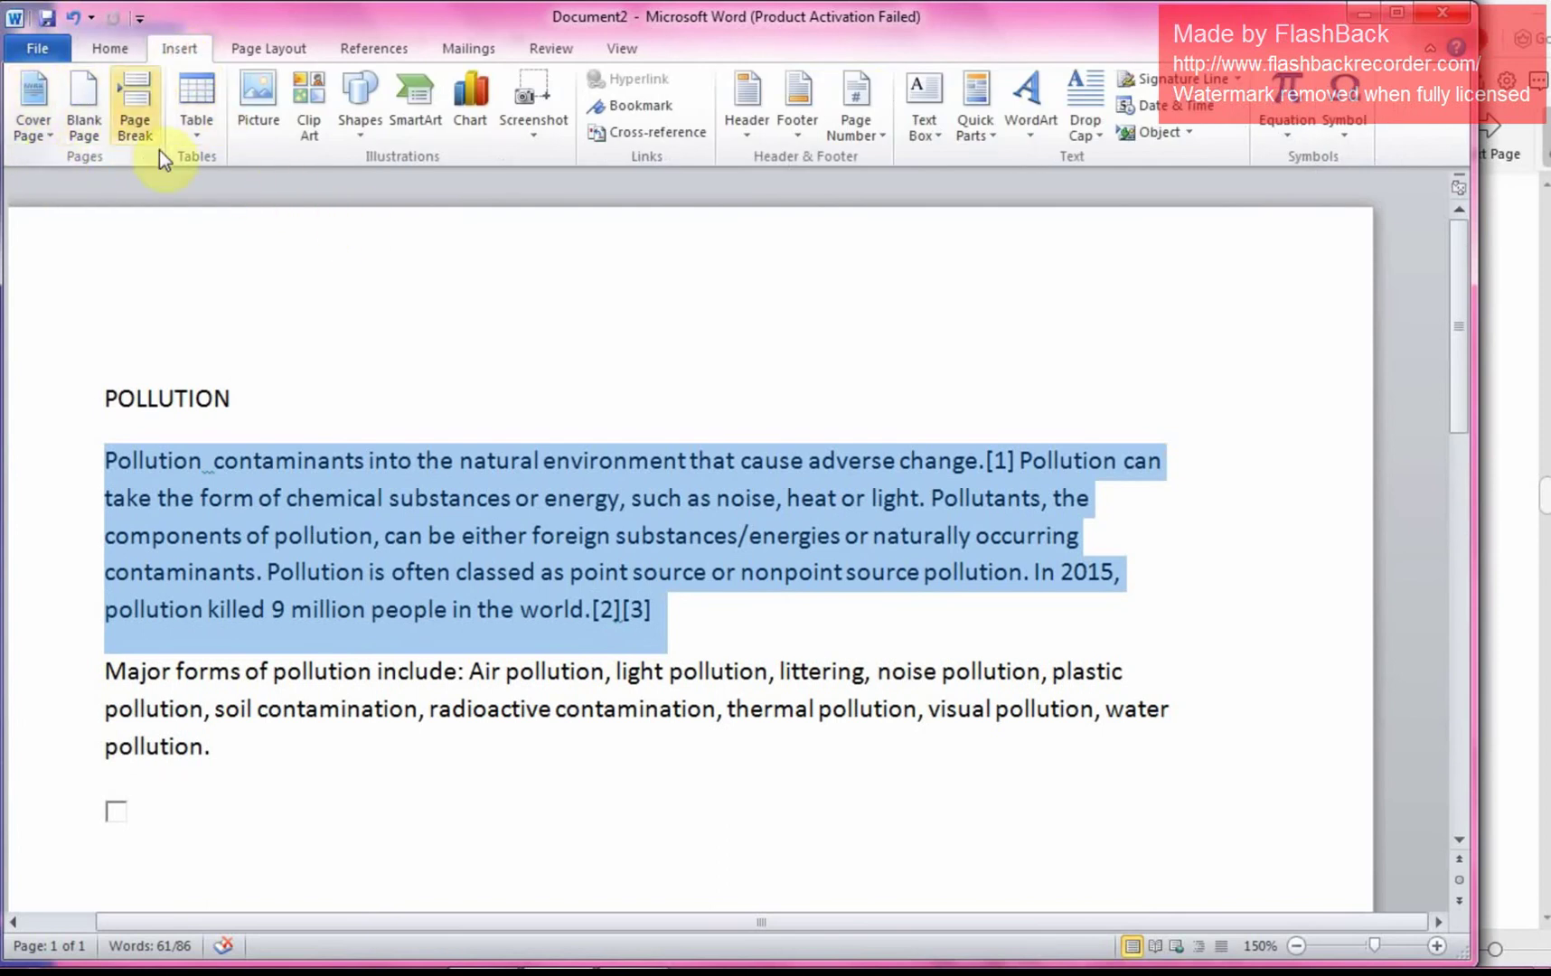
click(302, 355)
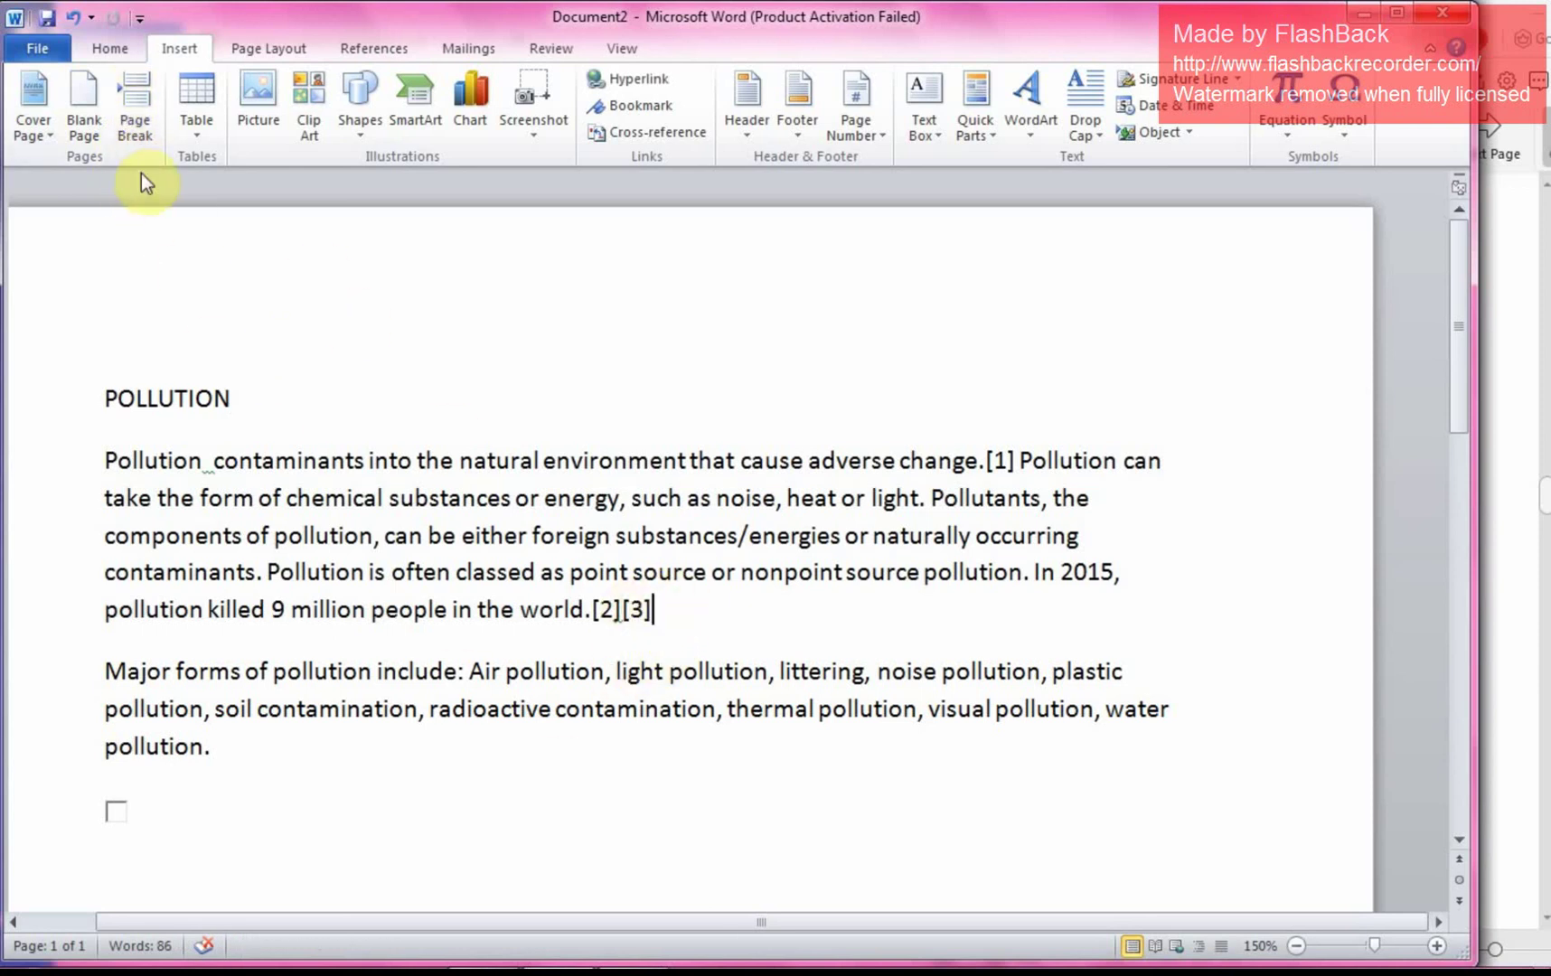
click(134, 109)
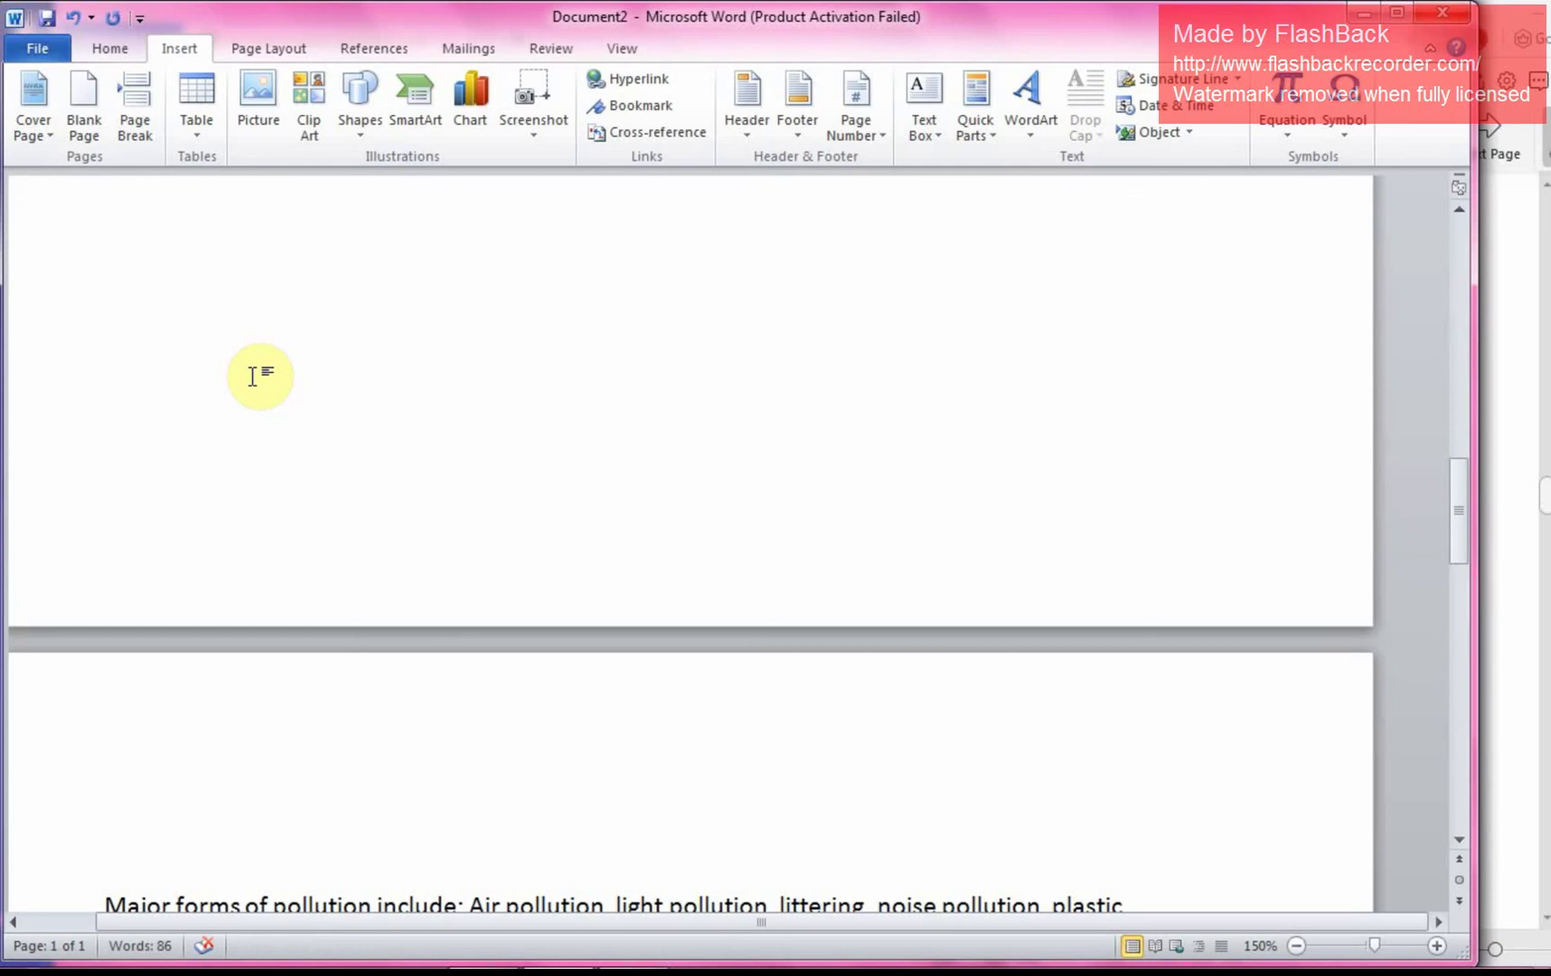
scroll(716, 484, down, 1)
scroll(716, 491, up, 15)
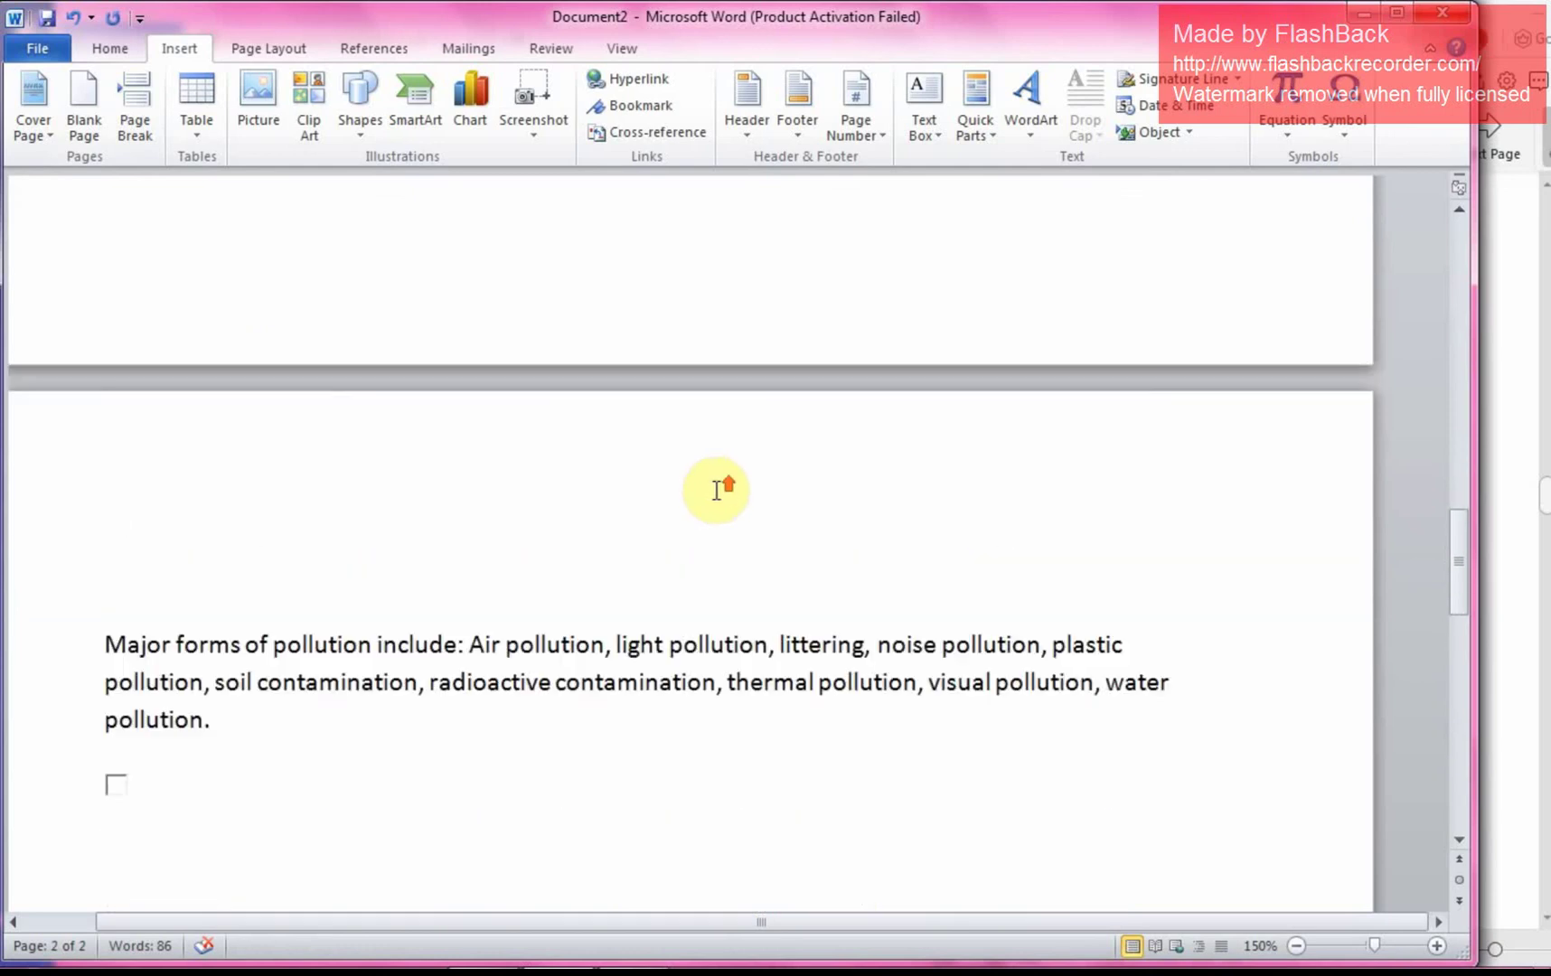
scroll(702, 497, up, 3)
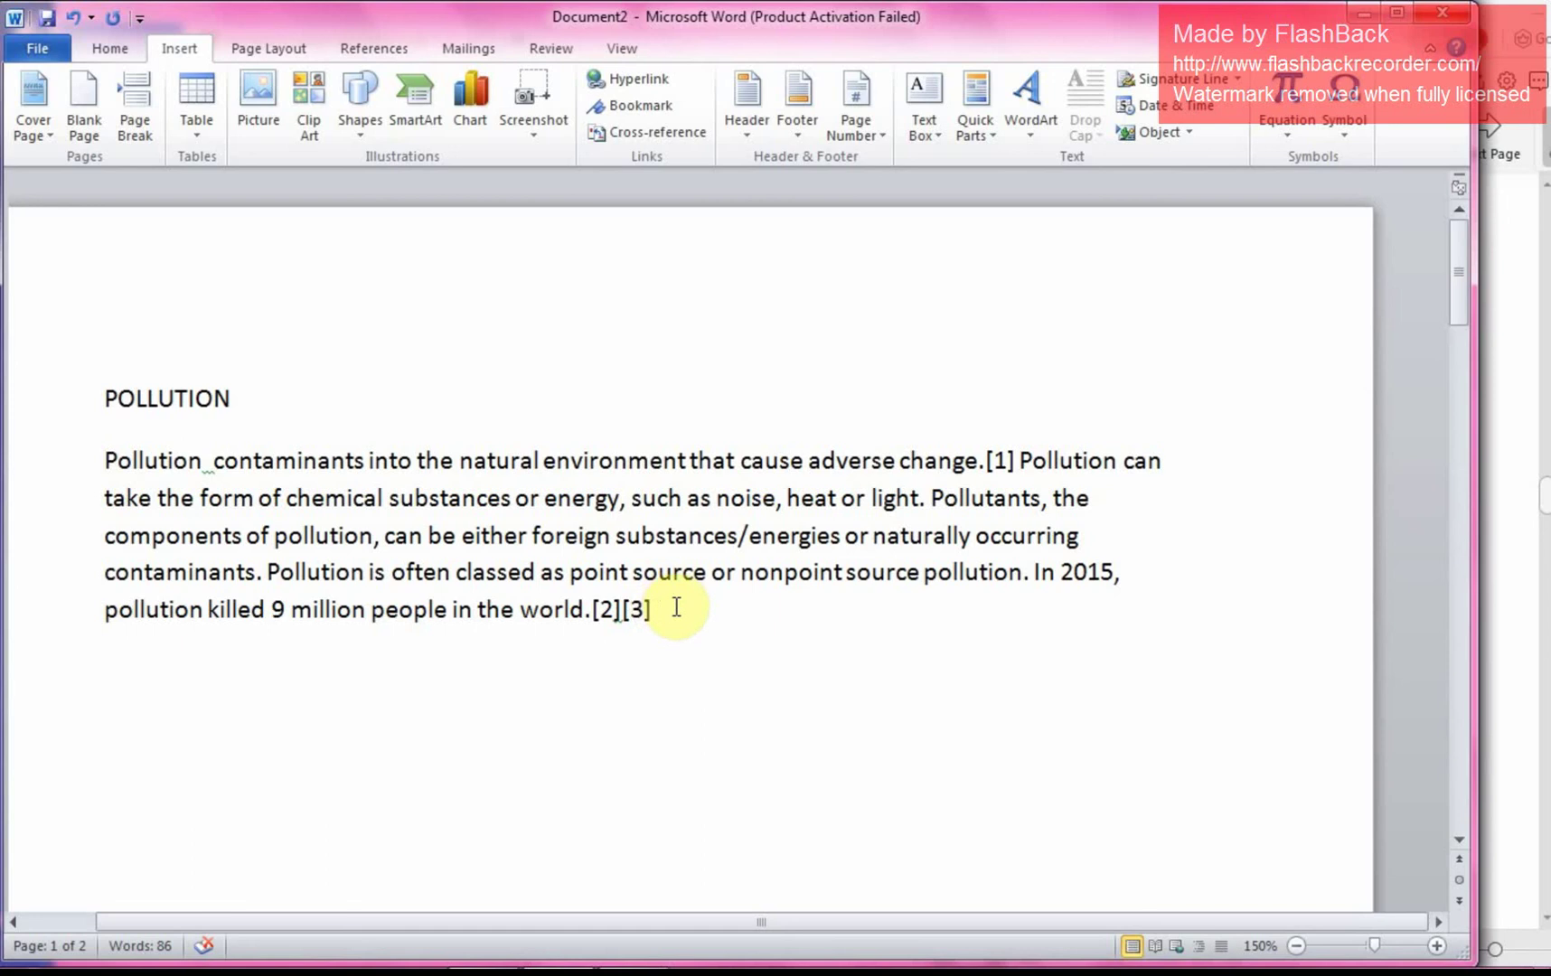
scroll(727, 664, down, 8)
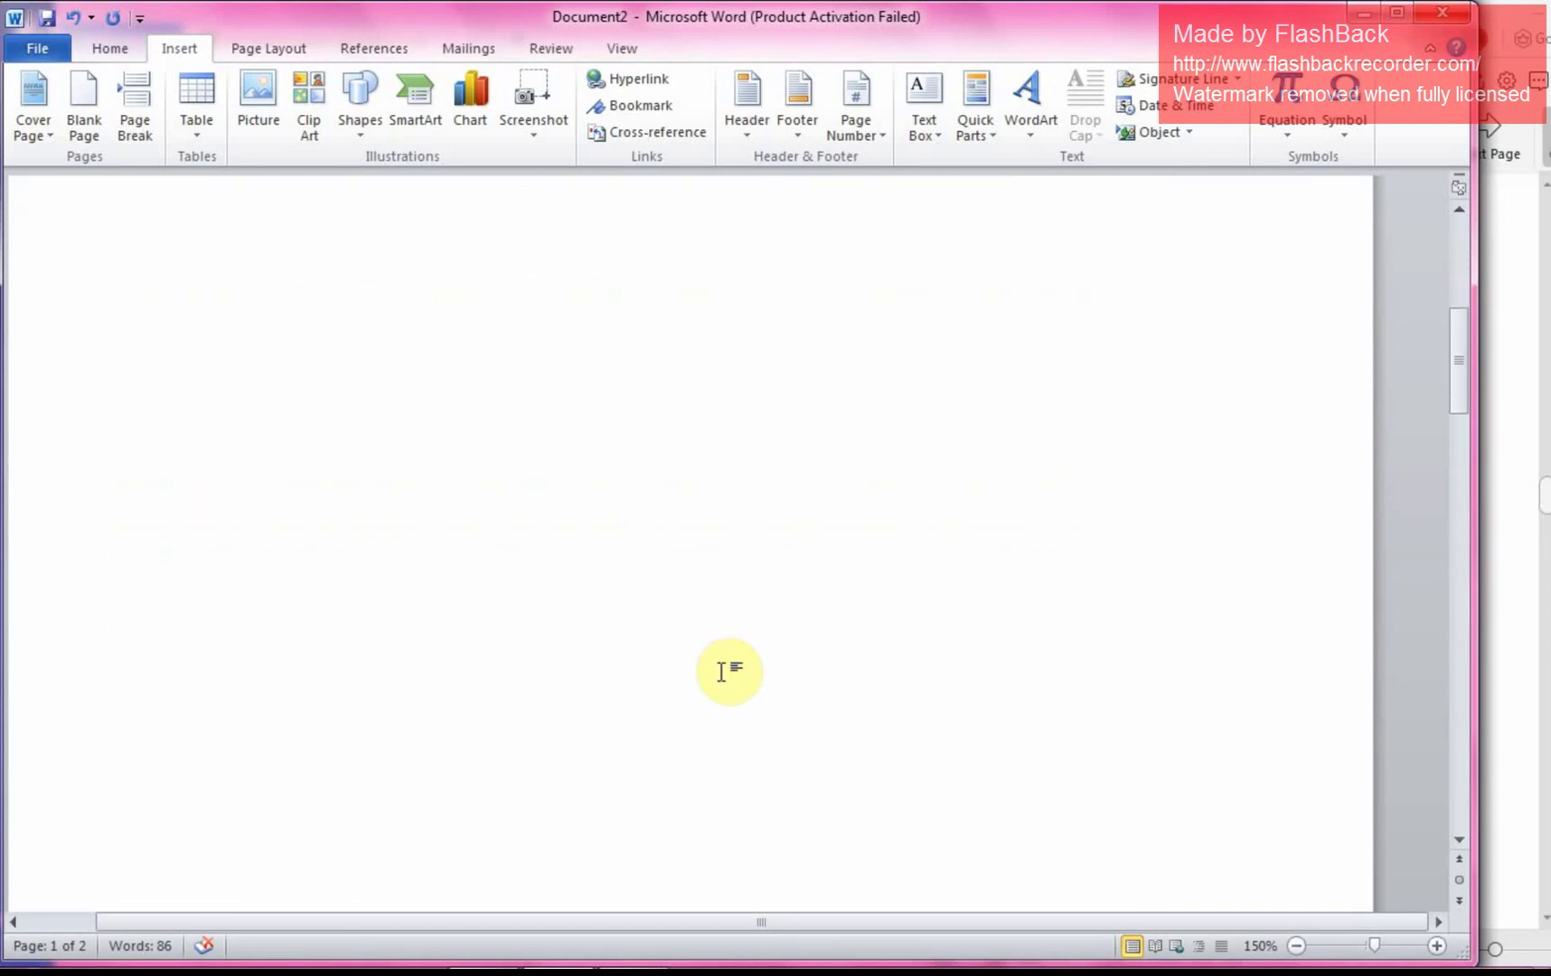